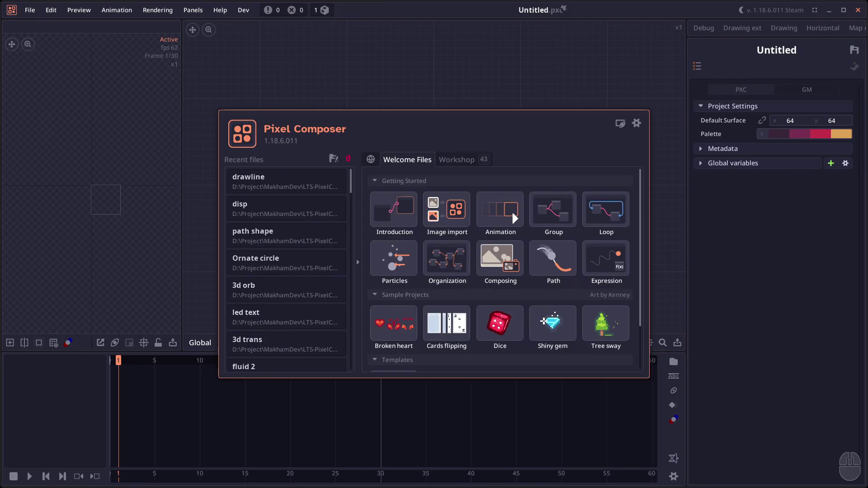
# Add an Error Diffuse Dither node via the 'erro' search and wire Greyscale's output into it.
pyautogui.rightClick(389, 88)
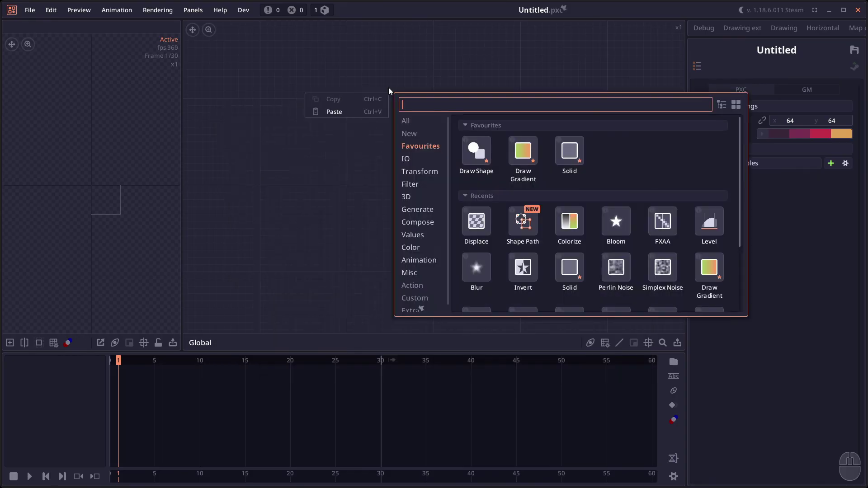
pyautogui.write('erro')
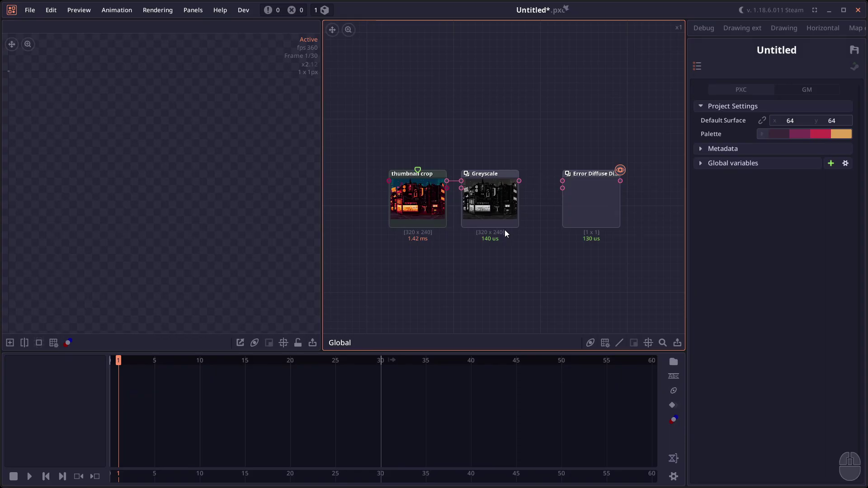
pyautogui.moveTo(519, 181); pyautogui.dragTo(593, 200)
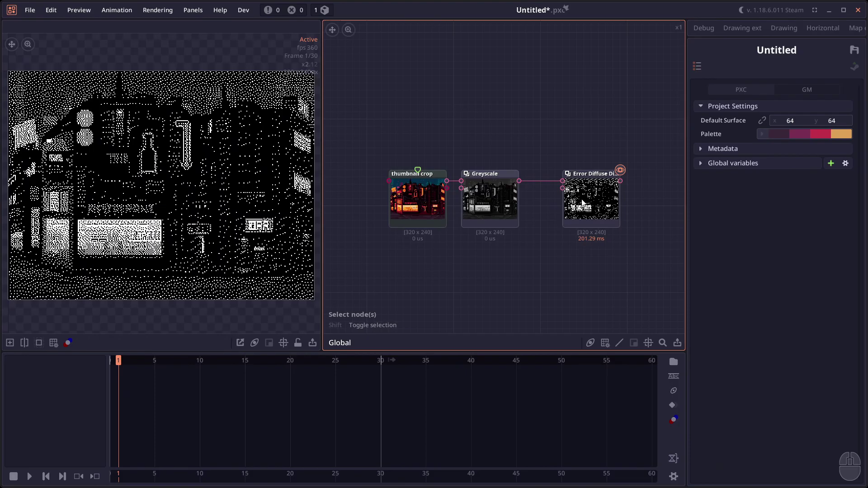
pyautogui.moveTo(584, 203); pyautogui.dragTo(563, 205)
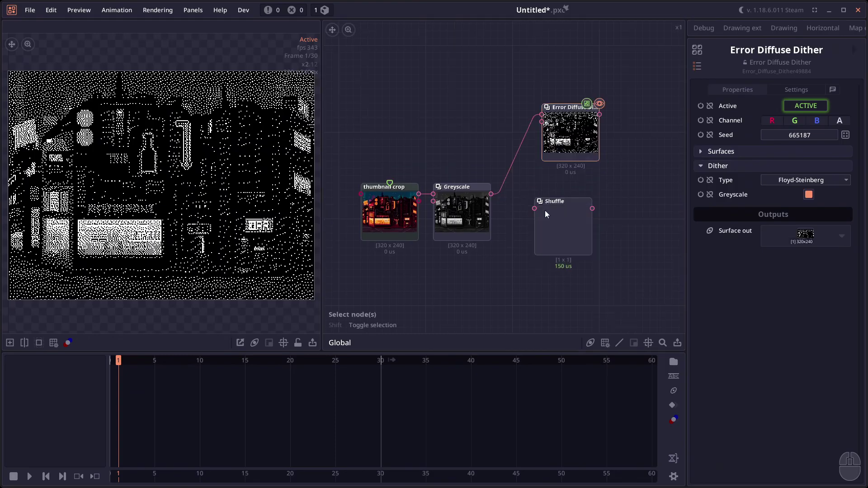
# Place the Shuffle node, feed it the image, set Axis to horizontal and lower Randomness.
pyautogui.click(559, 200)
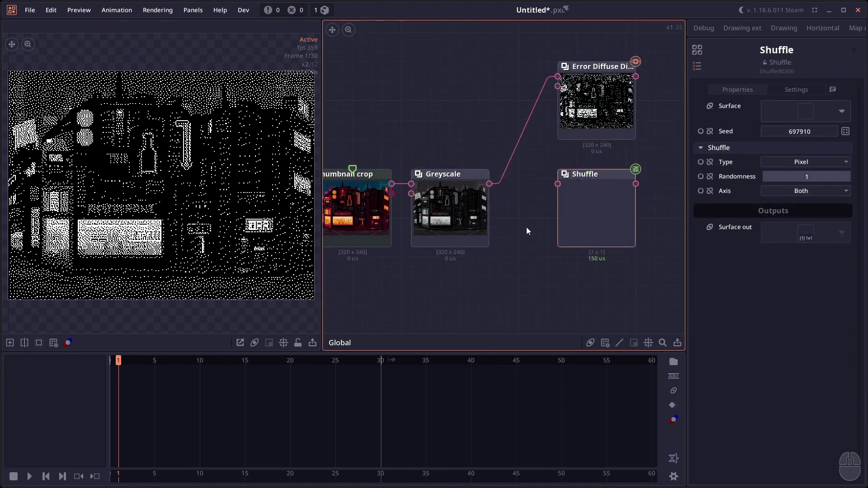
pyautogui.moveTo(493, 189); pyautogui.dragTo(582, 197)
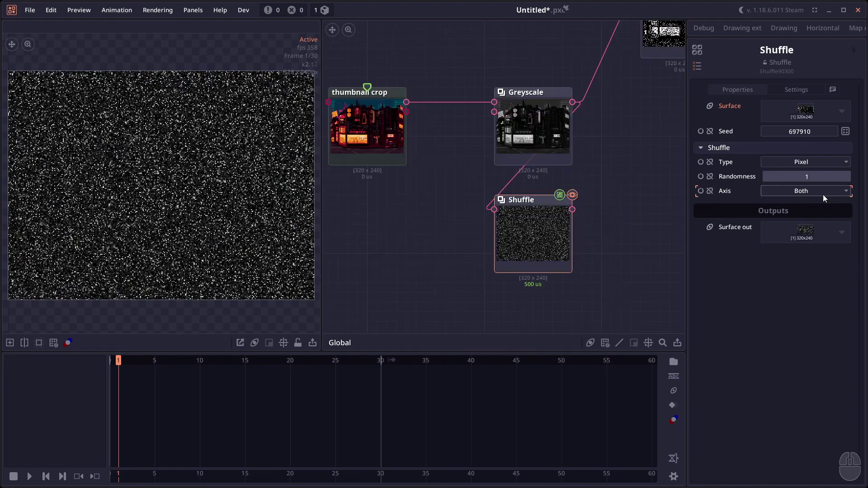
pyautogui.click(823, 191)
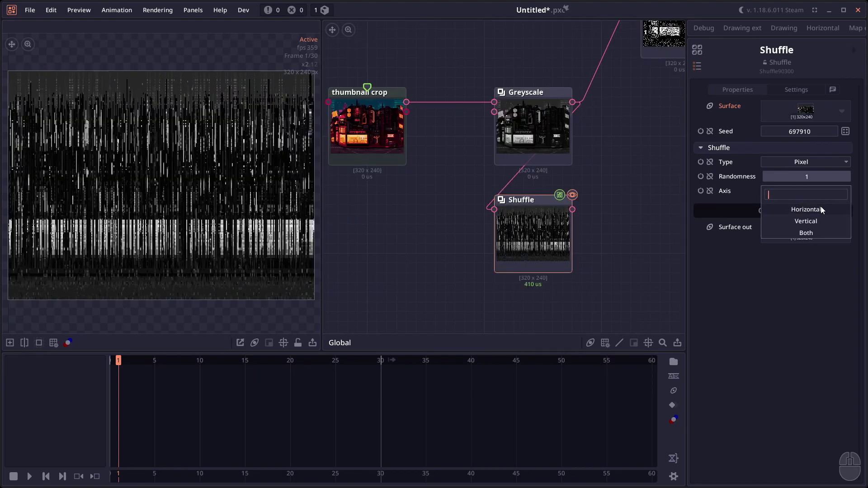
pyautogui.click(820, 209)
pyautogui.moveTo(807, 176); pyautogui.dragTo(796, 177)
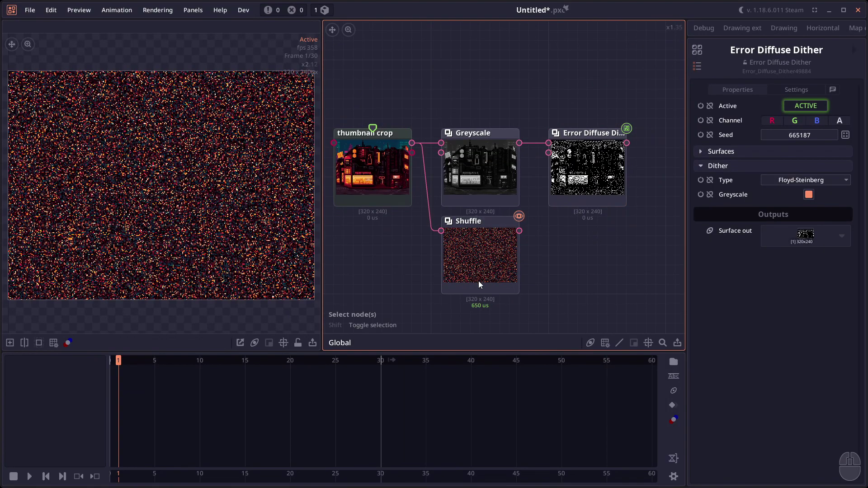
# Compare the original thumbnail crop image with the Shuffle node's noisy output.
pyautogui.click(415, 180)
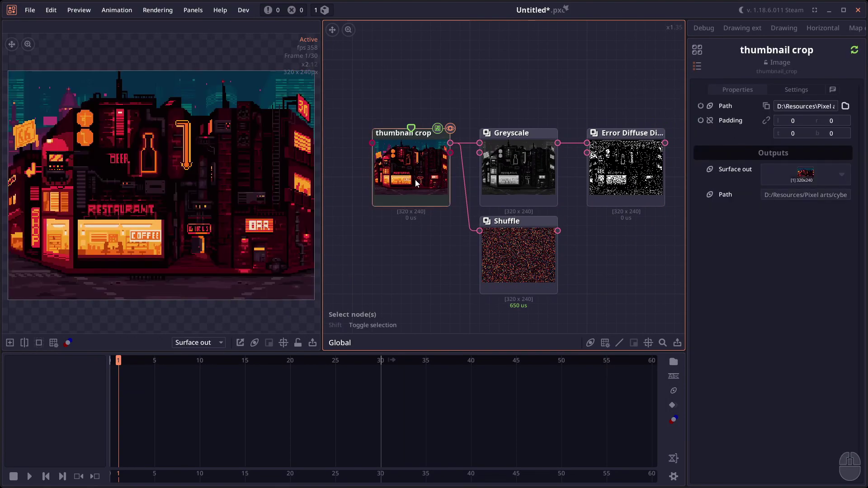
pyautogui.click(514, 262)
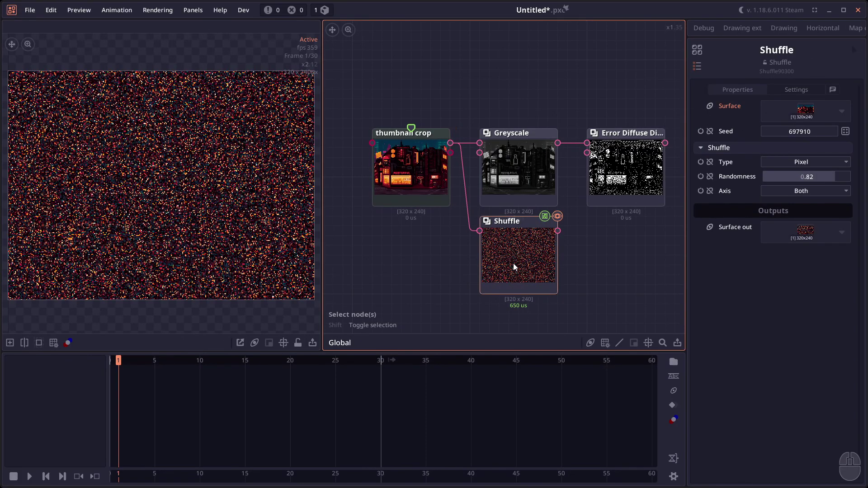
pyautogui.click(409, 172)
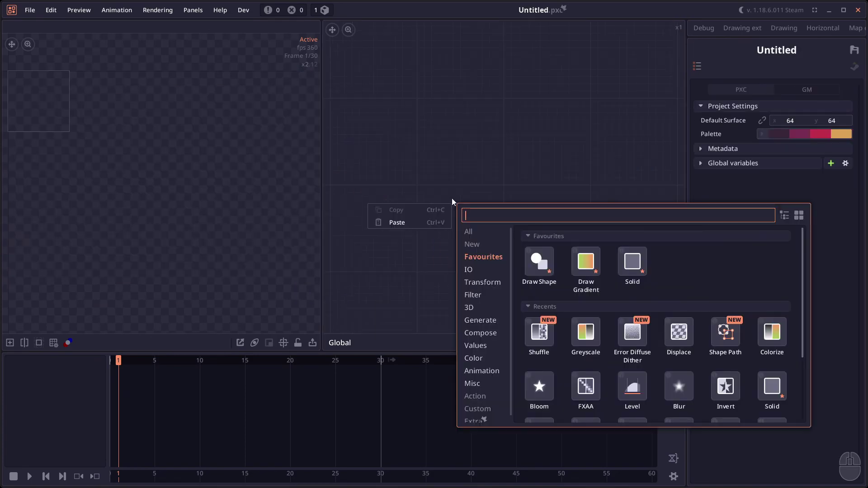
# Add a Julia fractal node via the 'jua' search and place it in the graph.
pyautogui.write('jua')
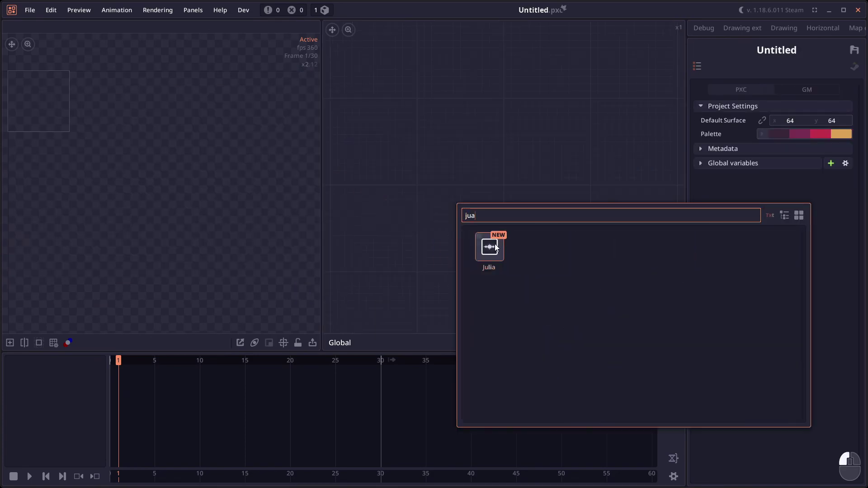
pyautogui.click(493, 245)
pyautogui.moveTo(492, 232); pyautogui.dragTo(498, 213)
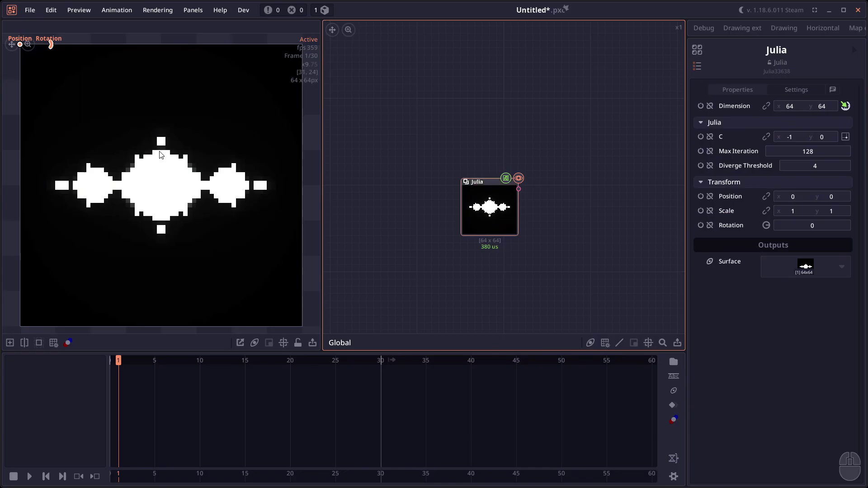
# Set Julia's C x to -0.86, link the Scale components and raise Scale to 3.51.
pyautogui.click(794, 137)
pyautogui.write('-0.86')
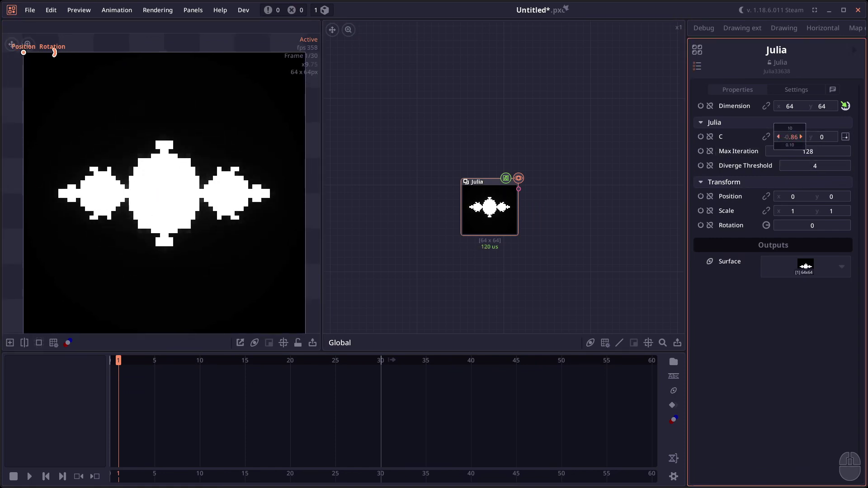
pyautogui.press('Return')
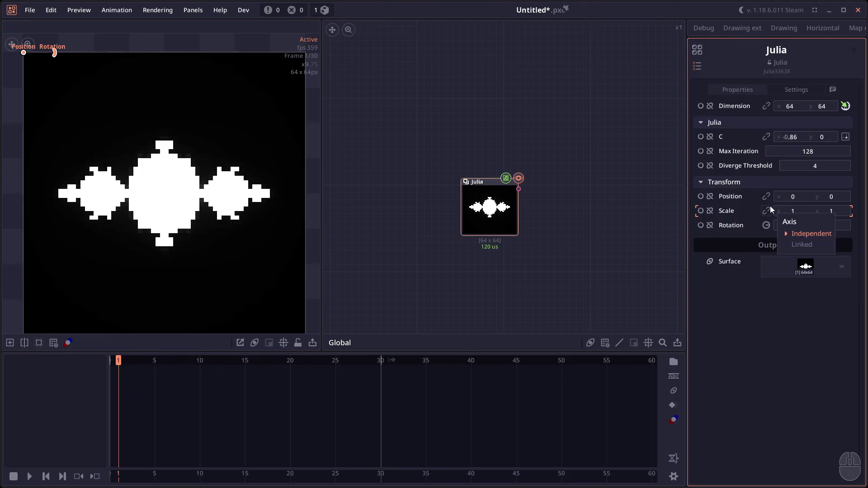
pyautogui.click(767, 211)
pyautogui.moveTo(794, 211)
pyautogui.mouseDown()
pyautogui.moveTo(823, 211)
pyautogui.moveTo(809, 210)
pyautogui.mouseUp()
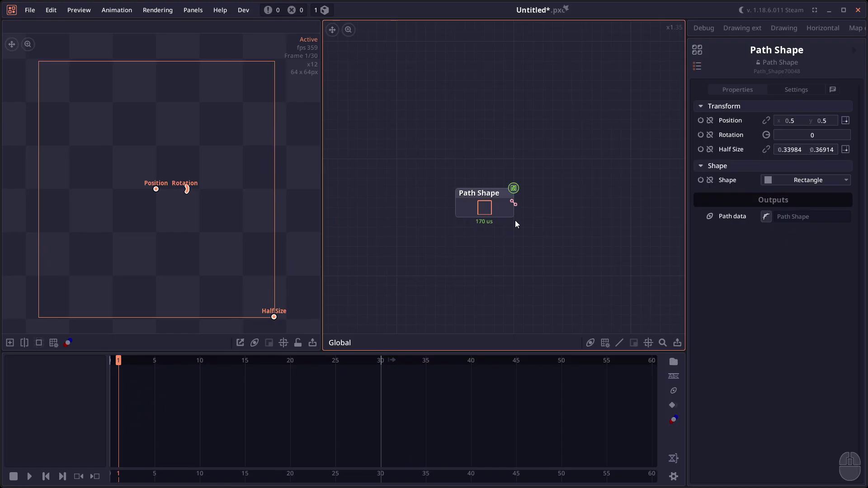
# Change the Path Shape to a Star with seven points.
pyautogui.click(824, 181)
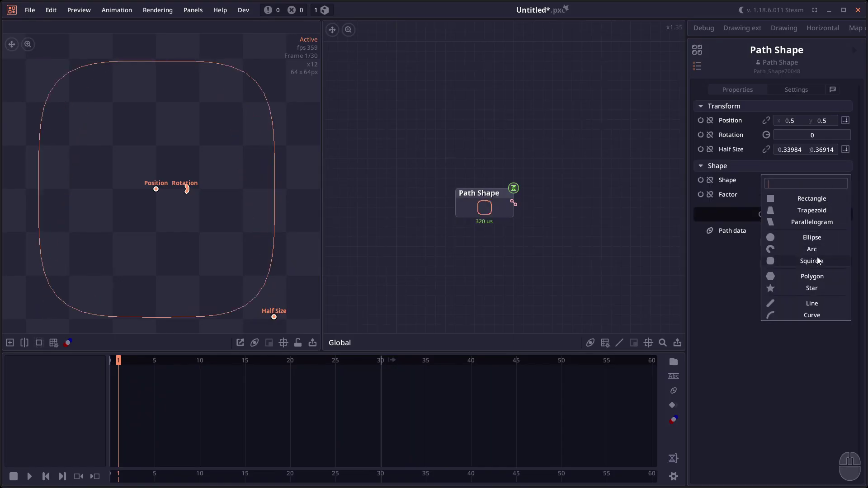
pyautogui.click(816, 284)
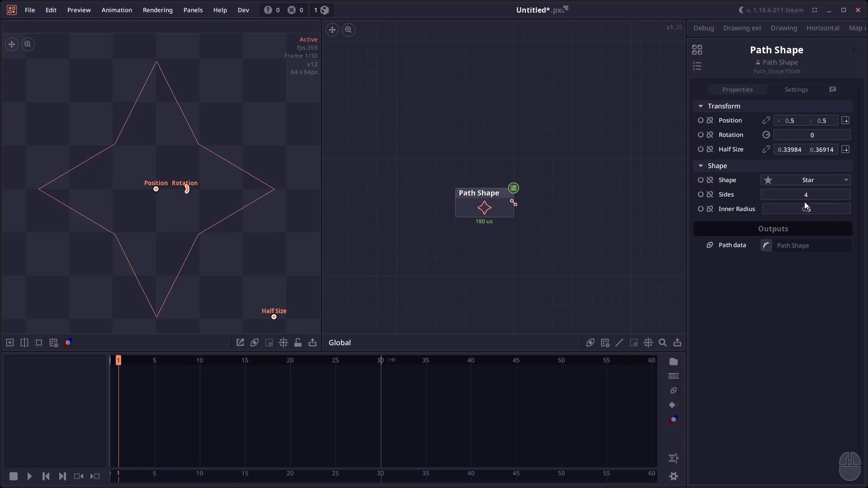
pyautogui.moveTo(804, 195); pyautogui.dragTo(820, 195)
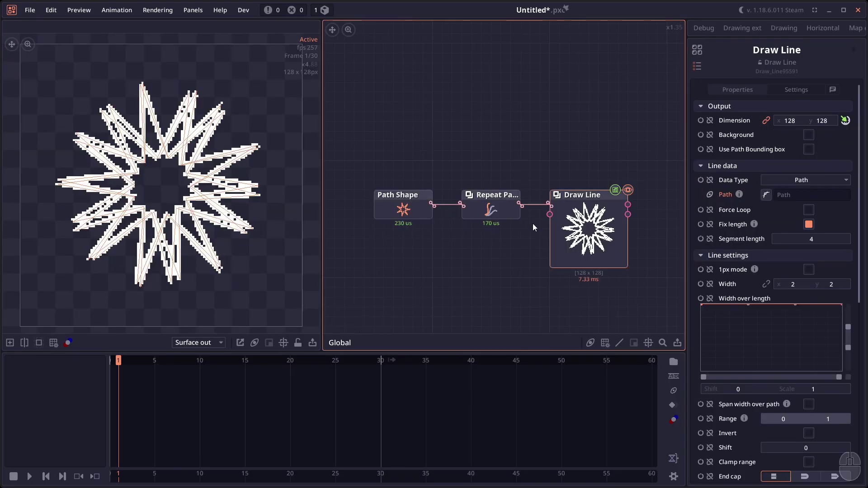
pyautogui.click(497, 215)
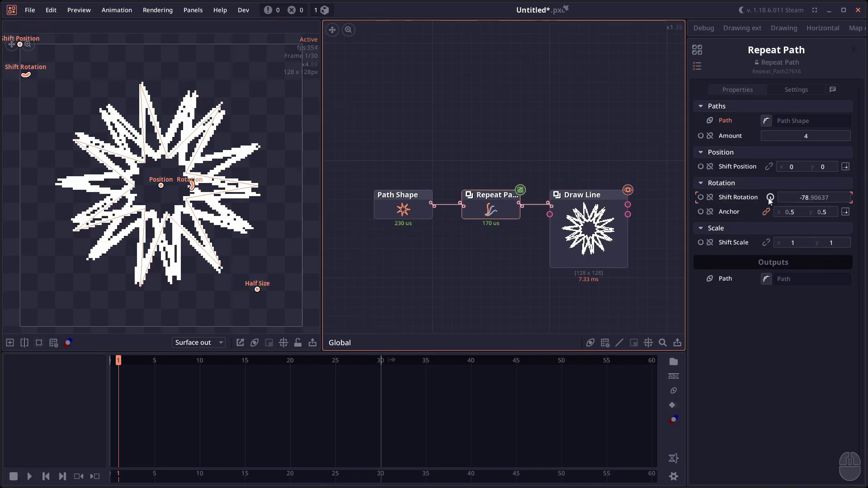
# Give the repeated stars 45° shift rotation and 0.5 shift scale, then start a new project.
pyautogui.moveTo(771, 197); pyautogui.dragTo(808, 199)
pyautogui.click(779, 243)
pyautogui.write('.5')
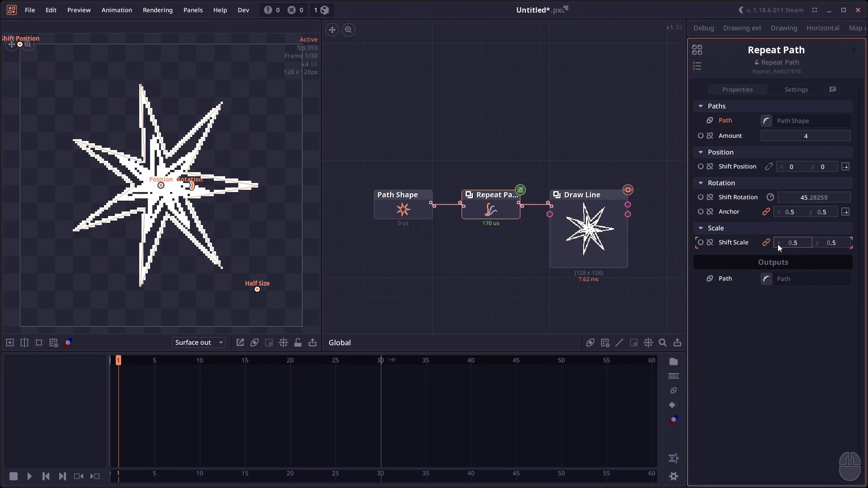
pyautogui.hotkey('ctrl', 'n')
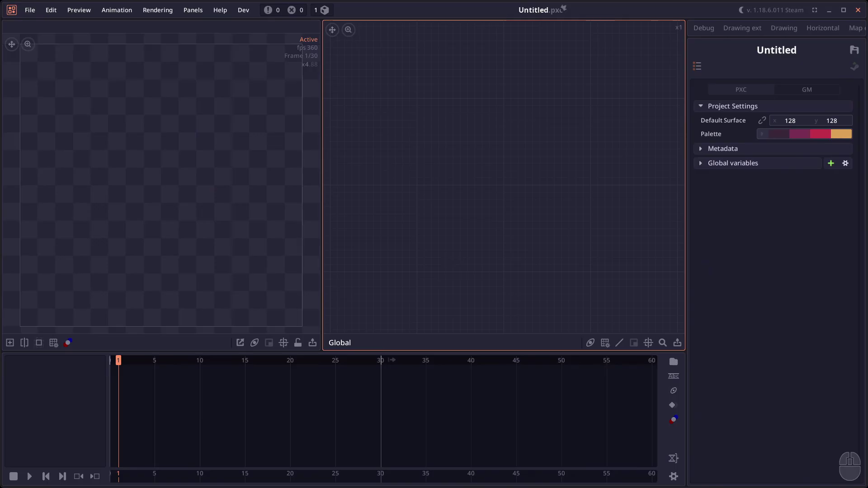
# Add Number and Vector2 nodes and drag the Number's gizmo up to about 19.85.
pyautogui.press('1')
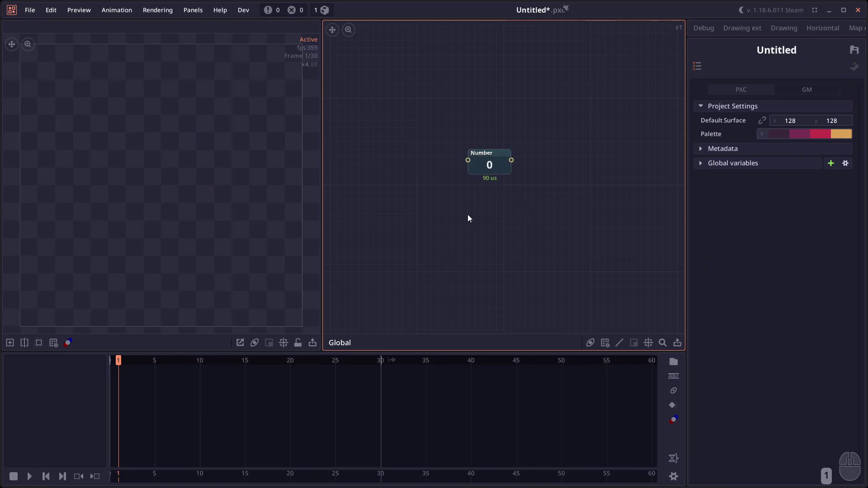
pyautogui.press('2')
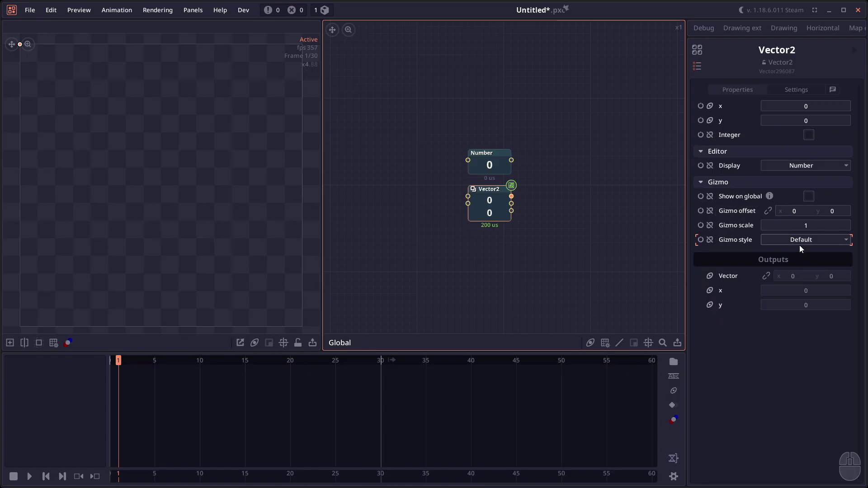
pyautogui.click(492, 166)
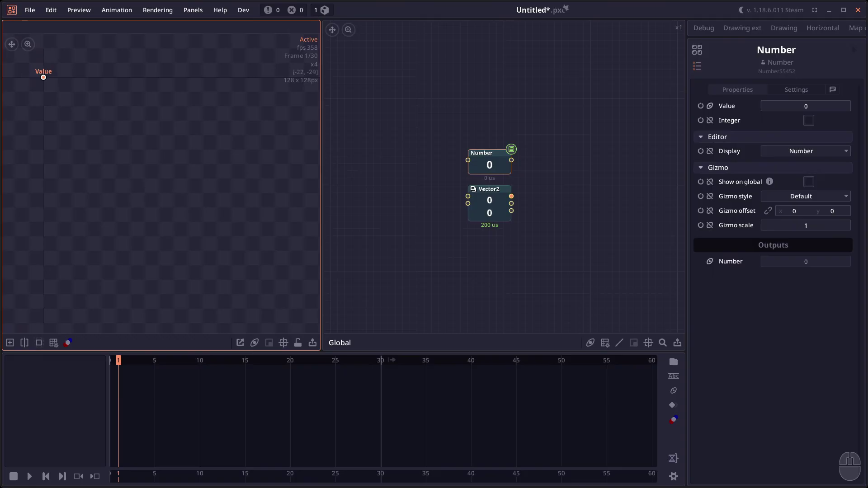
pyautogui.moveTo(42, 77); pyautogui.dragTo(93, 120)
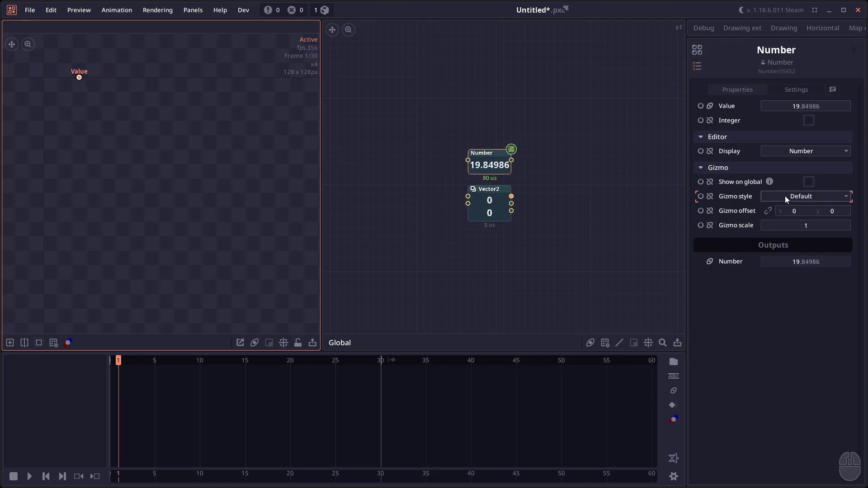
# Switch the Number's gizmo style to Shapes, then Sprite, while raising its value further.
pyautogui.click(801, 196)
pyautogui.click(797, 224)
pyautogui.moveTo(93, 82); pyautogui.dragTo(152, 85)
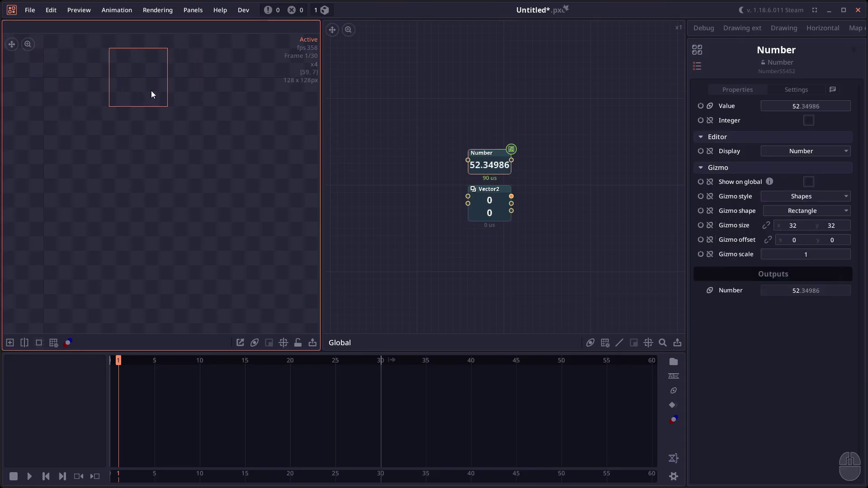
pyautogui.click(796, 197)
pyautogui.click(796, 241)
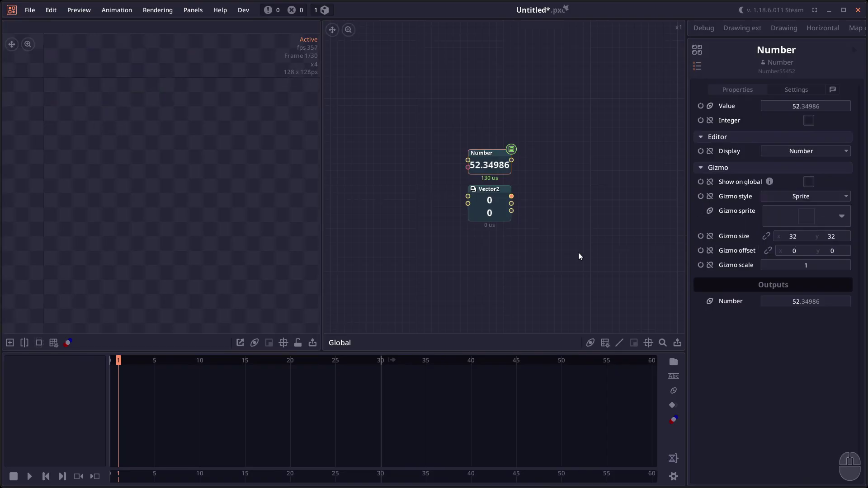
# Clear the selection, recentre the graph and add a second Number node.
pyautogui.click(809, 182)
pyautogui.click(518, 218)
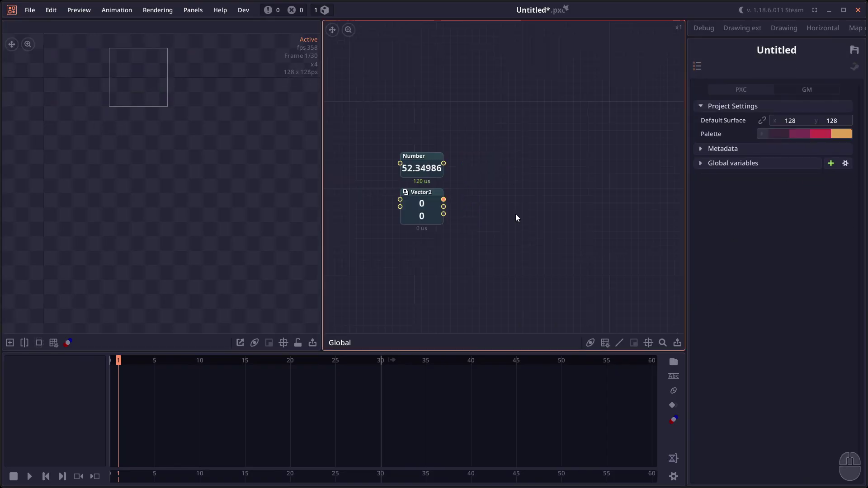
pyautogui.moveTo(517, 218); pyautogui.dragTo(548, 230)
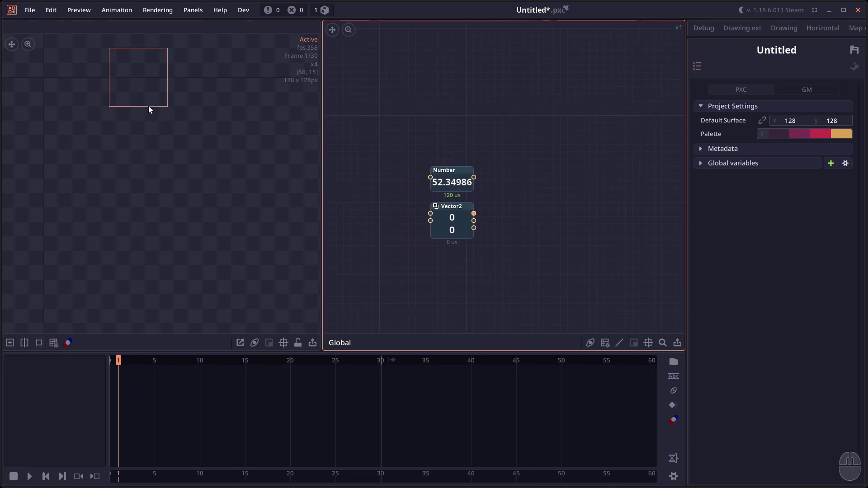
pyautogui.hotkey('ctrl', 'z')
pyautogui.hotkey('ctrl', 'z')
pyautogui.hotkey('ctrl', 'z')
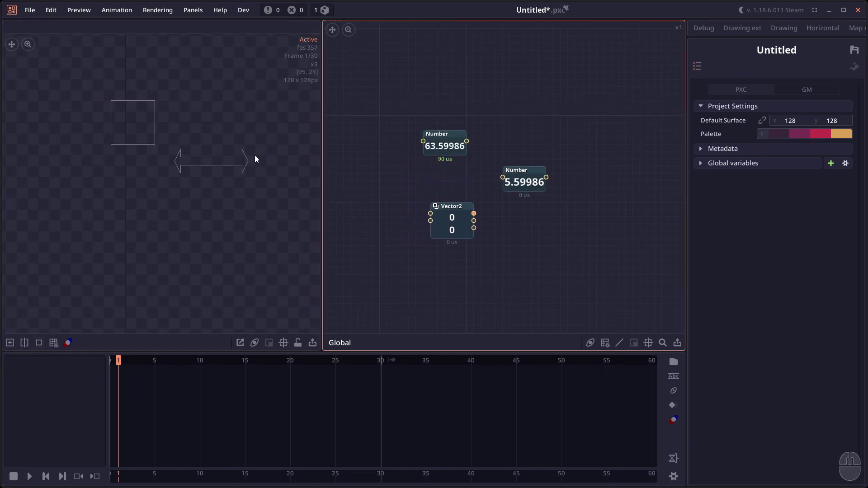
# Drag the preview gizmos to set the Numbers to 4.26653 and -4.06680.
pyautogui.moveTo(134, 120); pyautogui.dragTo(100, 118)
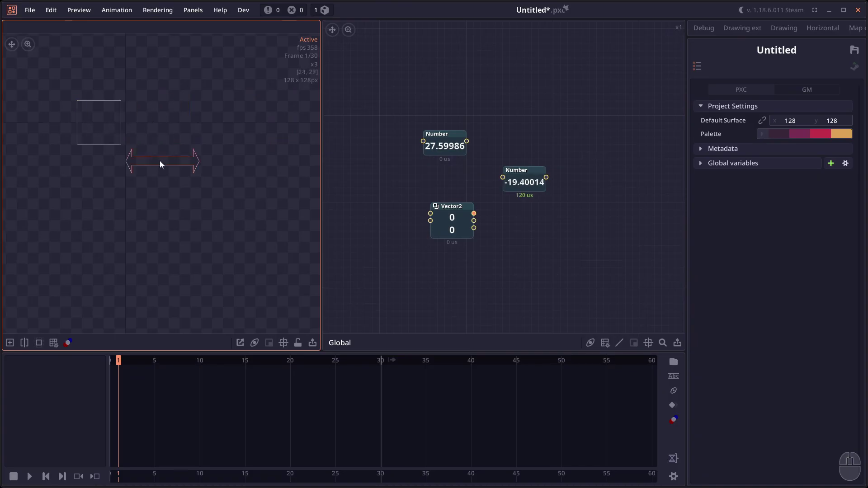
pyautogui.moveTo(161, 163); pyautogui.dragTo(67, 157)
pyautogui.moveTo(112, 131); pyautogui.dragTo(202, 131)
pyautogui.moveTo(94, 154); pyautogui.dragTo(131, 136)
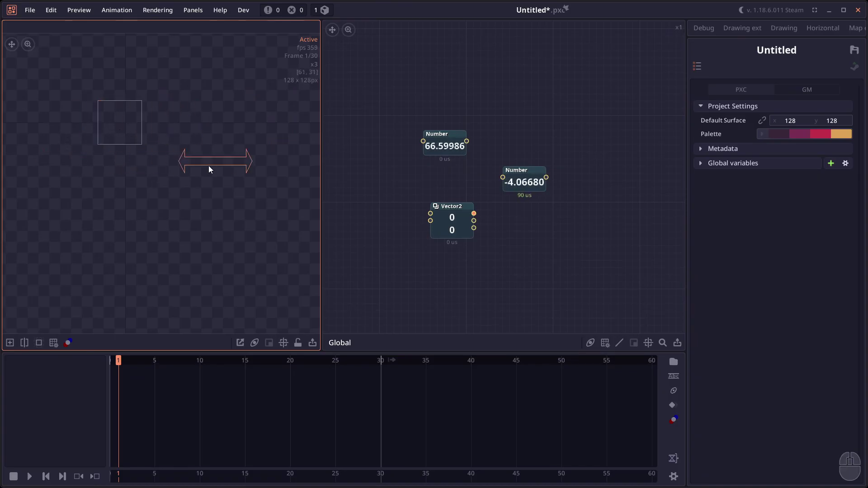
pyautogui.moveTo(210, 167); pyautogui.dragTo(132, 163)
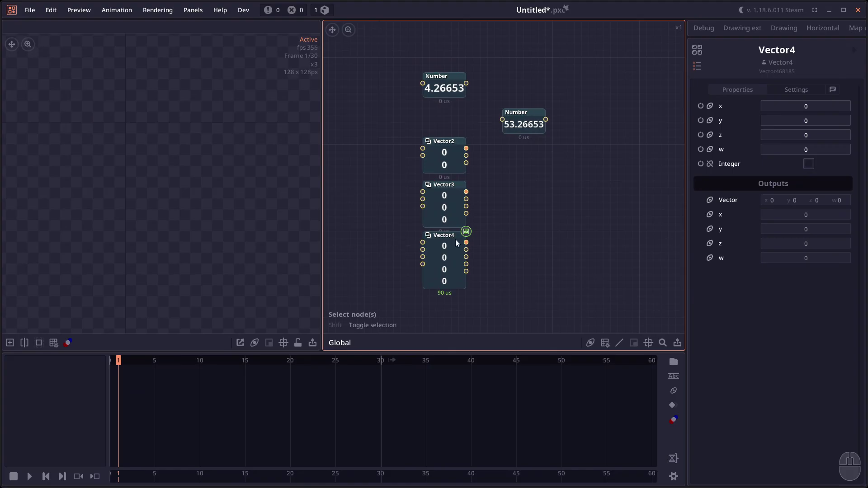
# Pull a new connection out of Vector3's Vector output.
pyautogui.moveTo(466, 203); pyautogui.dragTo(496, 214)
pyautogui.click(497, 206)
pyautogui.click(465, 214)
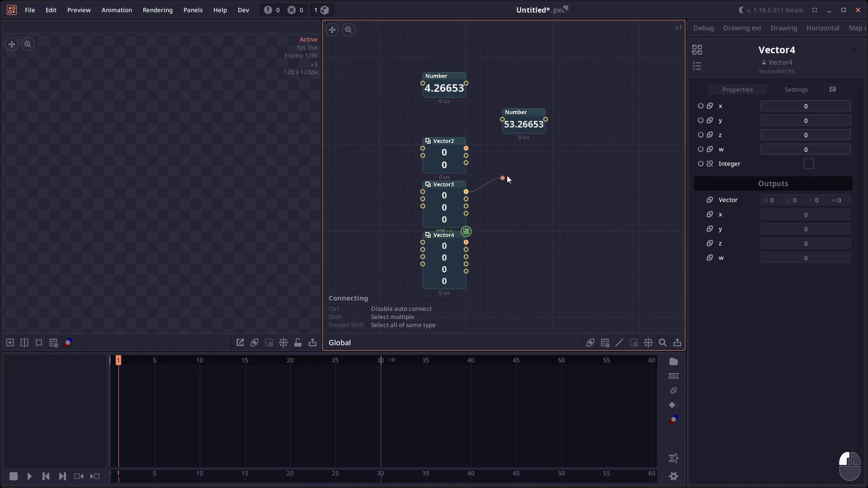
pyautogui.moveTo(514, 175); pyautogui.dragTo(514, 175)
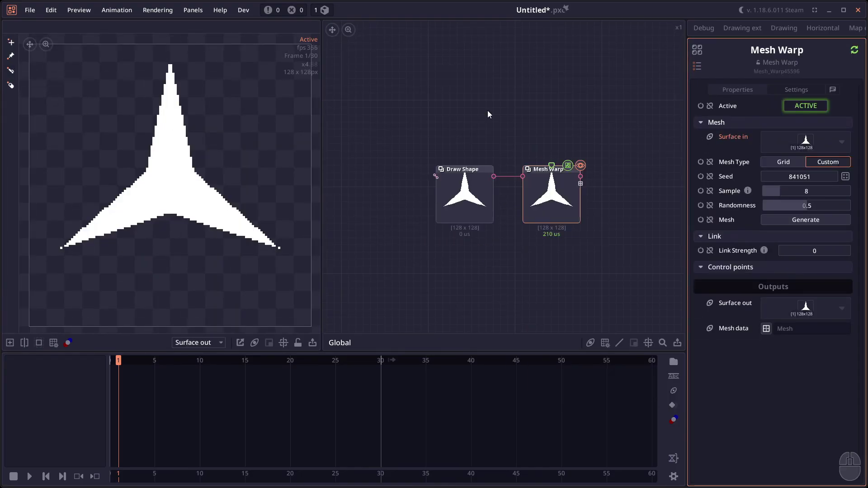
# Place custom warp-mesh control points around the star's tips and inner edges.
pyautogui.click(10, 70)
pyautogui.click(174, 48)
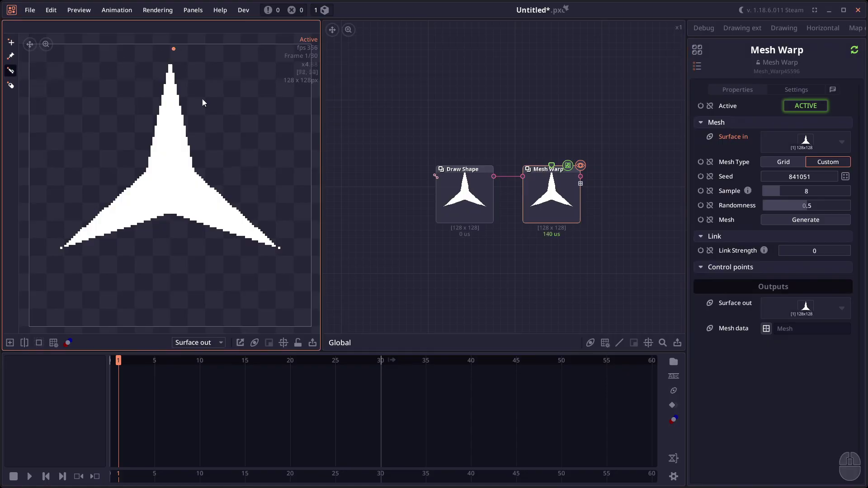
pyautogui.click(224, 153)
pyautogui.click(297, 259)
pyautogui.click(125, 271)
pyautogui.moveTo(125, 271); pyautogui.dragTo(38, 264)
pyautogui.moveTo(74, 205); pyautogui.dragTo(129, 164)
pyautogui.moveTo(224, 154); pyautogui.dragTo(207, 163)
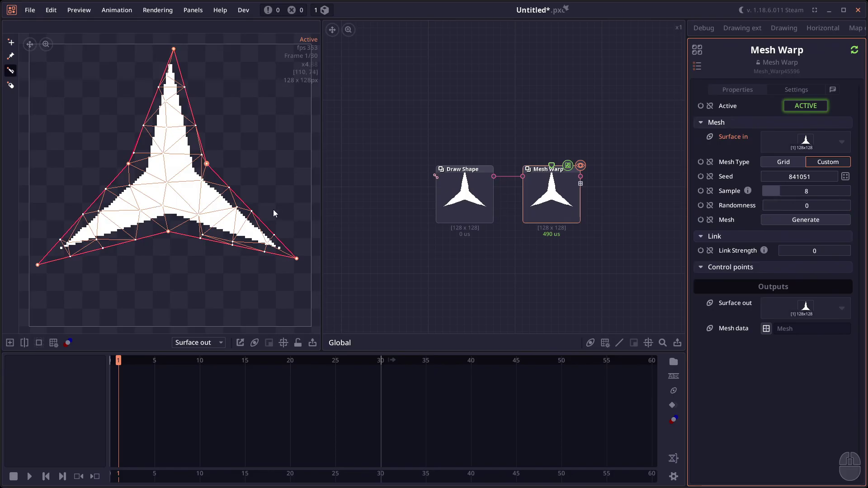
# Generate the mesh, raise Randomness to about 0.74 and regenerate it.
pyautogui.click(842, 221)
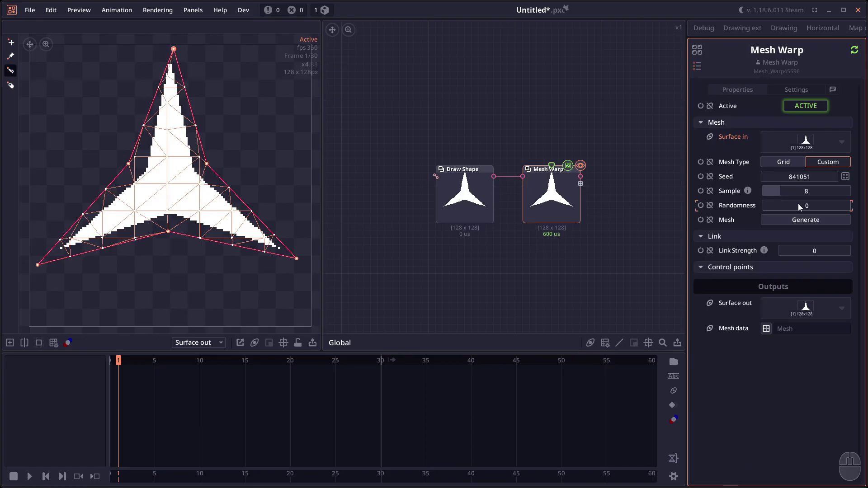
pyautogui.moveTo(798, 206)
pyautogui.mouseDown()
pyautogui.moveTo(819, 205)
pyautogui.moveTo(791, 207)
pyautogui.mouseUp()
pyautogui.click(791, 220)
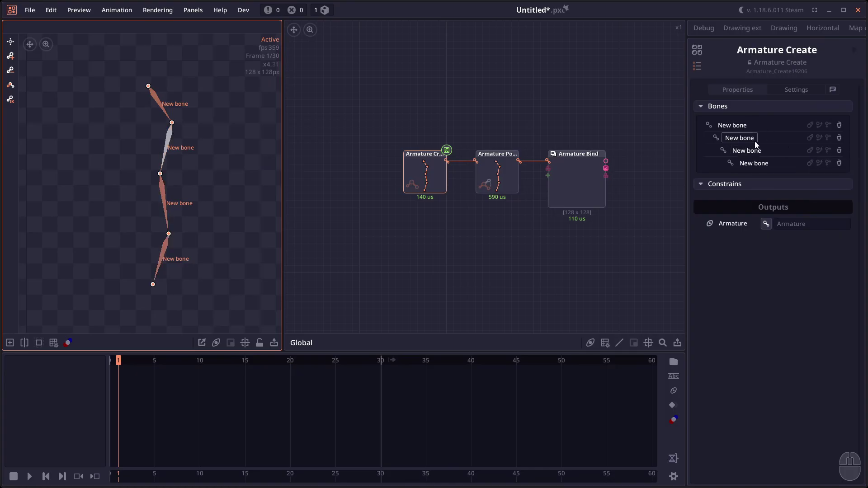
# Show the constraints available for the second bone, then select the Armature Pose node.
pyautogui.click(810, 138)
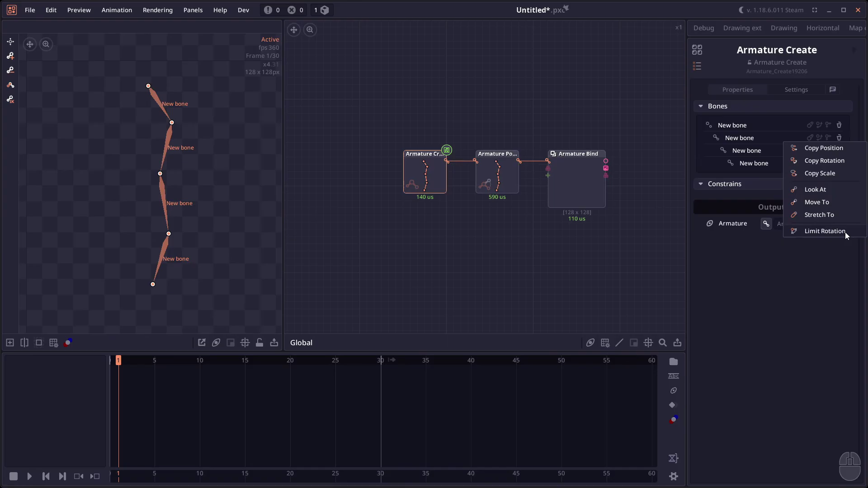
pyautogui.click(495, 181)
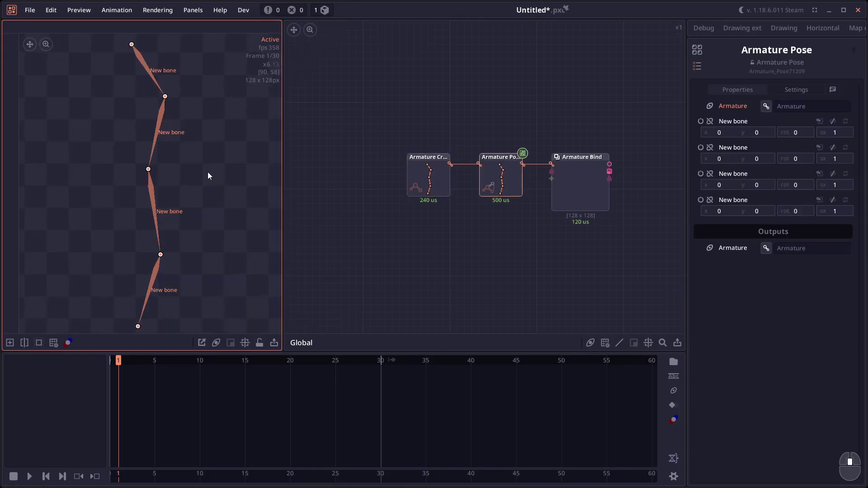
# Alt-drag the lower bones to rotate the third to -67.98° and the fourth to 41.87°.
pyautogui.press('alt')
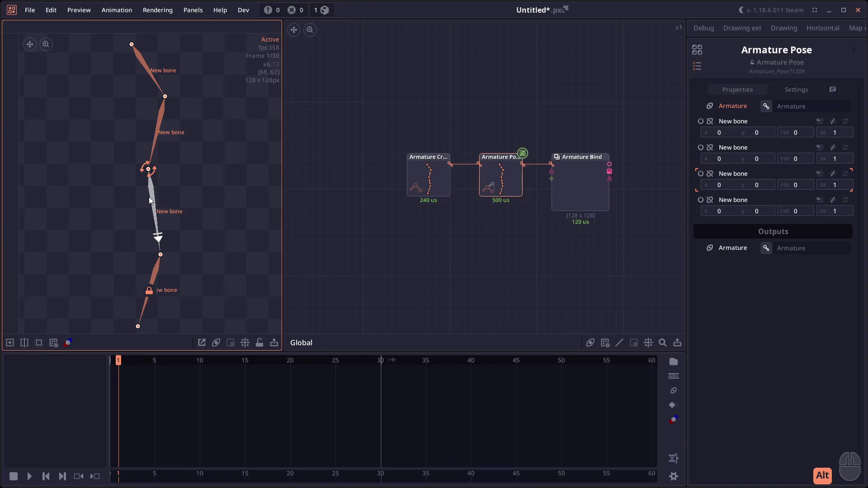
pyautogui.moveTo(153, 200); pyautogui.dragTo(180, 175)
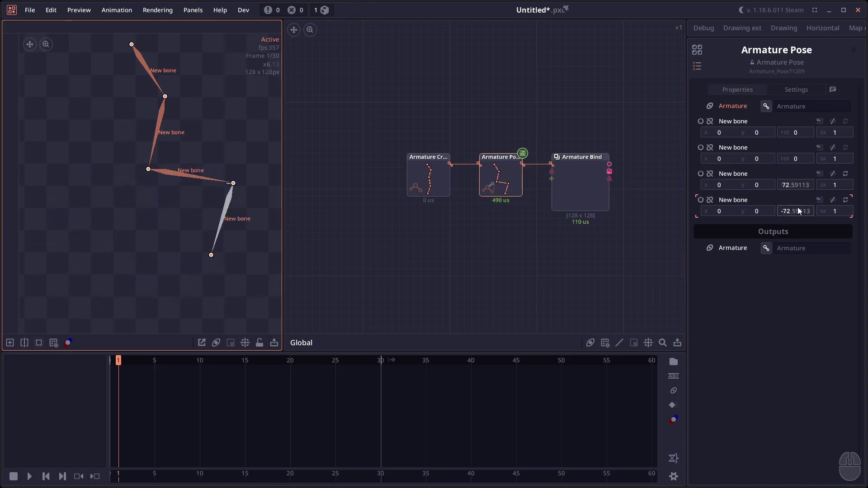
pyautogui.moveTo(222, 216); pyautogui.dragTo(114, 227)
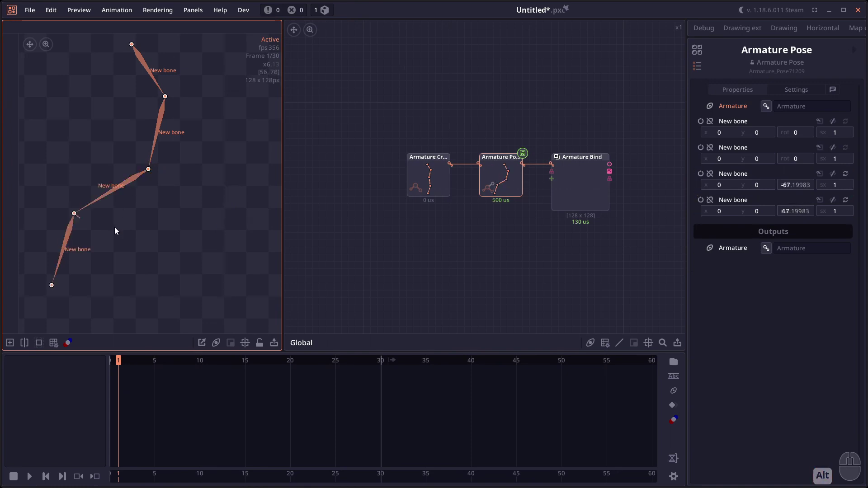
pyautogui.moveTo(104, 194); pyautogui.dragTo(153, 218)
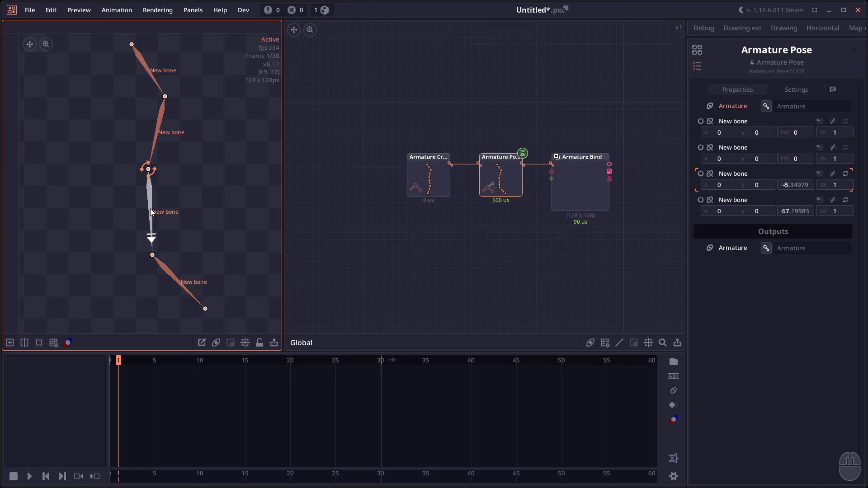
pyautogui.moveTo(150, 208); pyautogui.dragTo(179, 226)
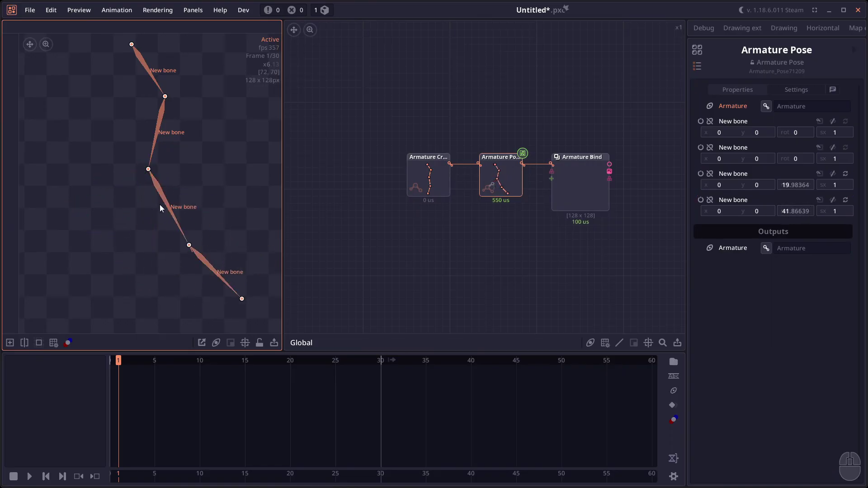
pyautogui.moveTo(159, 205); pyautogui.dragTo(75, 215)
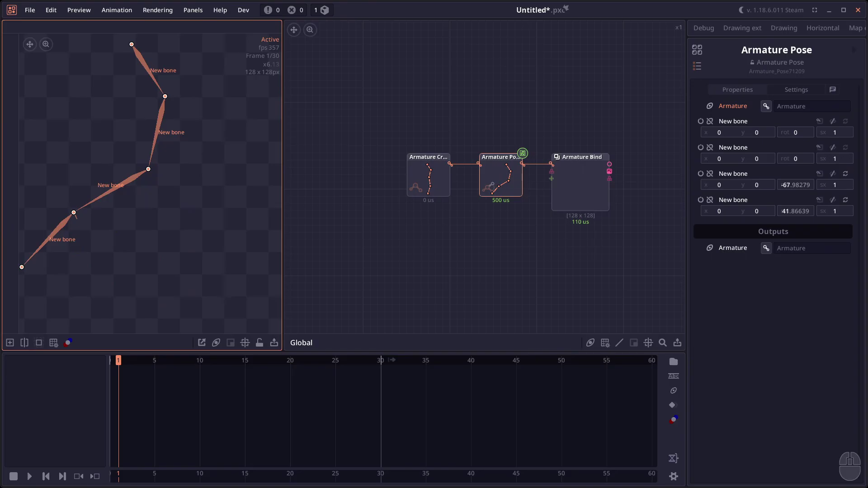
# Keyframe the third bone's rotation at frame 30 and scrub back to frame 1.
pyautogui.click(701, 174)
pyautogui.press('End')
pyautogui.moveTo(118, 187); pyautogui.dragTo(199, 213)
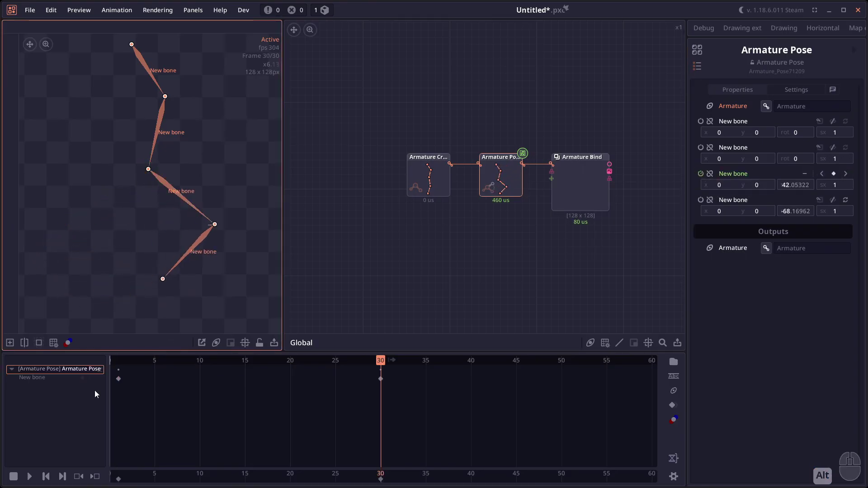
pyautogui.moveTo(360, 361)
pyautogui.mouseDown()
pyautogui.moveTo(166, 365)
pyautogui.moveTo(354, 360)
pyautogui.mouseUp()
pyautogui.moveTo(212, 358)
pyautogui.mouseDown()
pyautogui.moveTo(127, 364)
pyautogui.moveTo(255, 369)
pyautogui.moveTo(218, 362)
pyautogui.mouseUp()
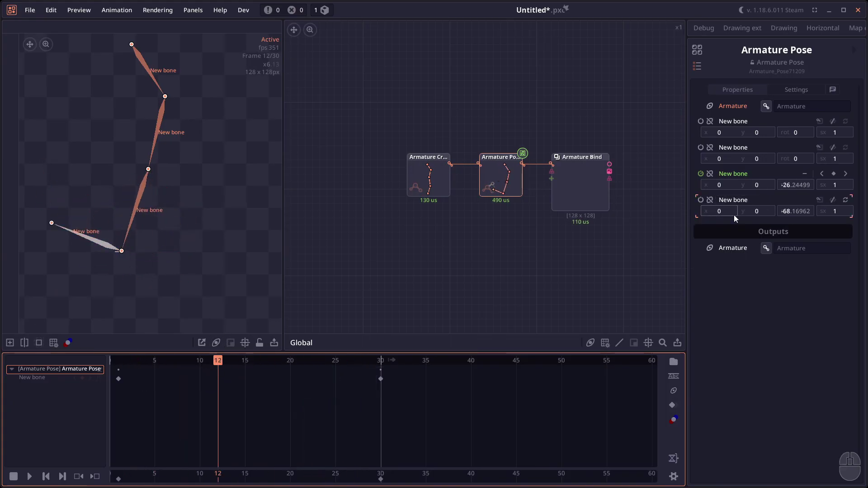
pyautogui.moveTo(134, 361); pyautogui.dragTo(91, 362)
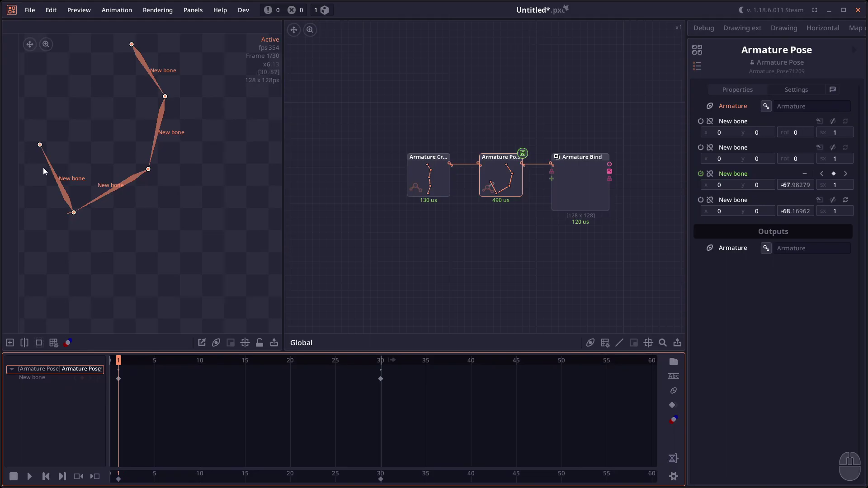
# Swing the fourth bone's tip downward, animate its rotation, and preview at frame 27.
pyautogui.moveTo(43, 143); pyautogui.dragTo(62, 286)
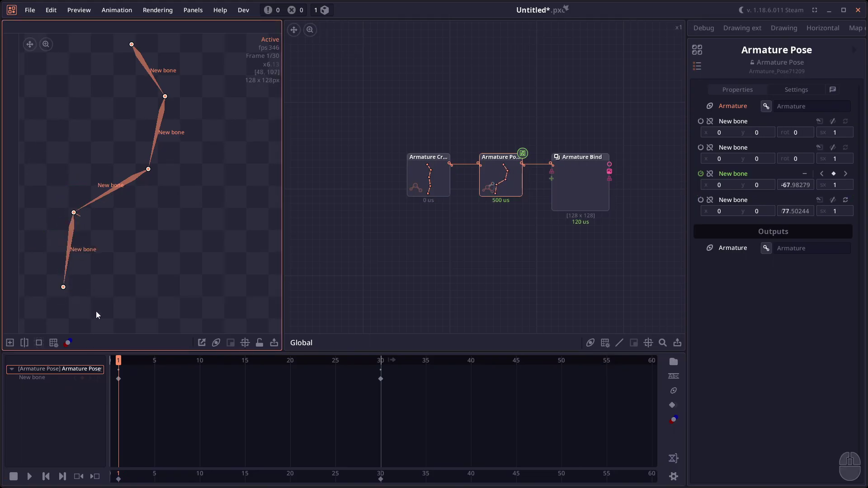
pyautogui.click(700, 200)
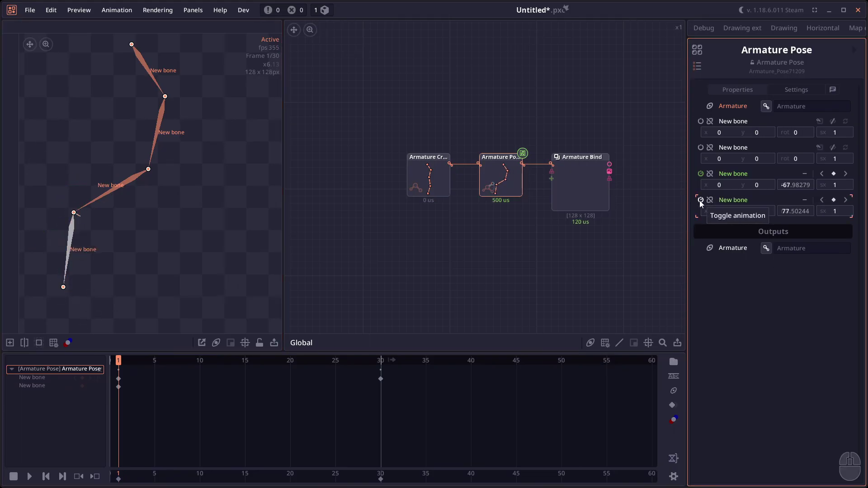
pyautogui.moveTo(146, 364); pyautogui.dragTo(355, 362)
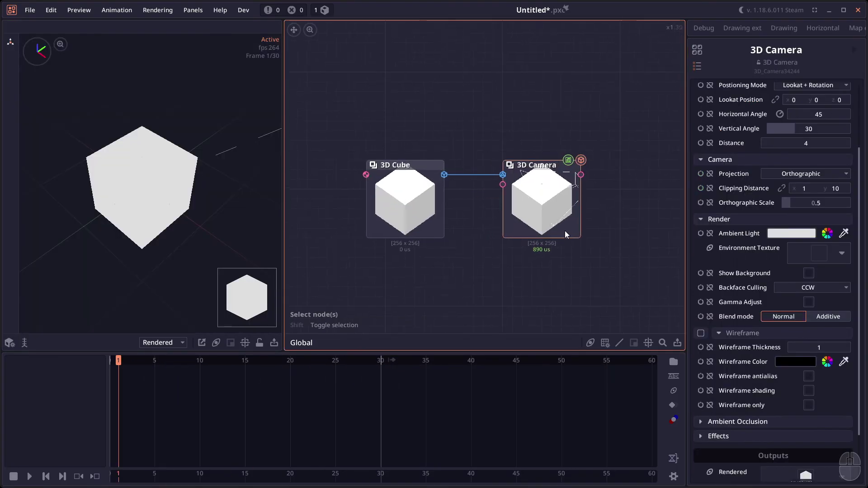
# Turn on the cube's wireframe at thickness 2.29 and render it as wireframe only.
pyautogui.click(702, 333)
pyautogui.scroll(5, 194, 192)
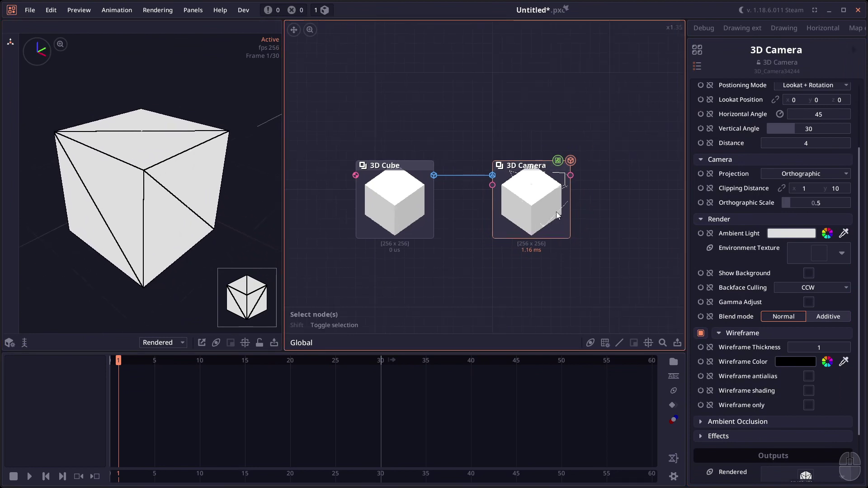
pyautogui.moveTo(825, 350); pyautogui.dragTo(846, 351)
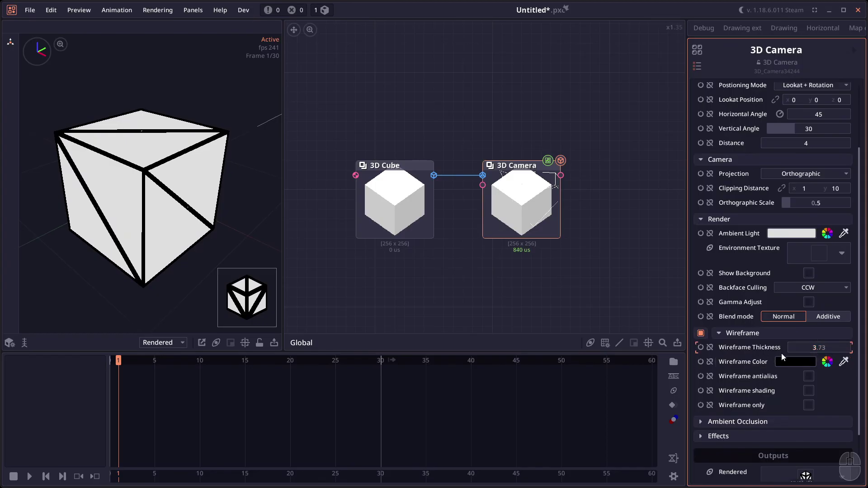
pyautogui.click(809, 404)
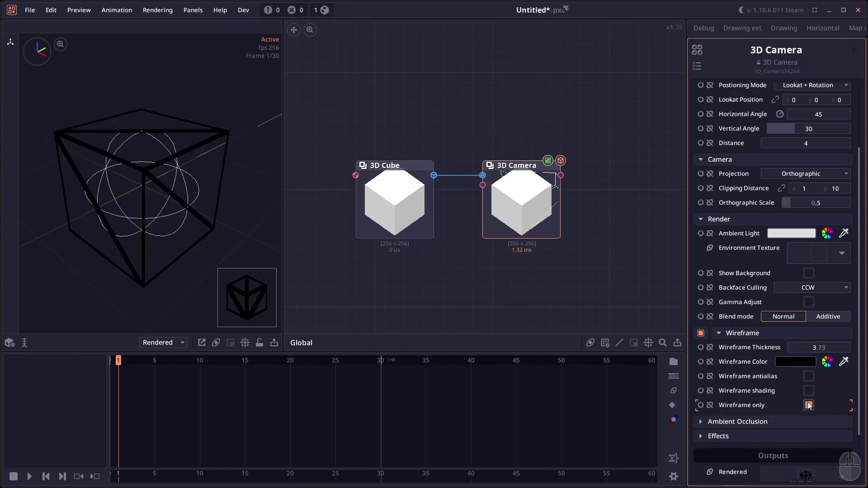
pyautogui.moveTo(140, 199); pyautogui.dragTo(170, 169)
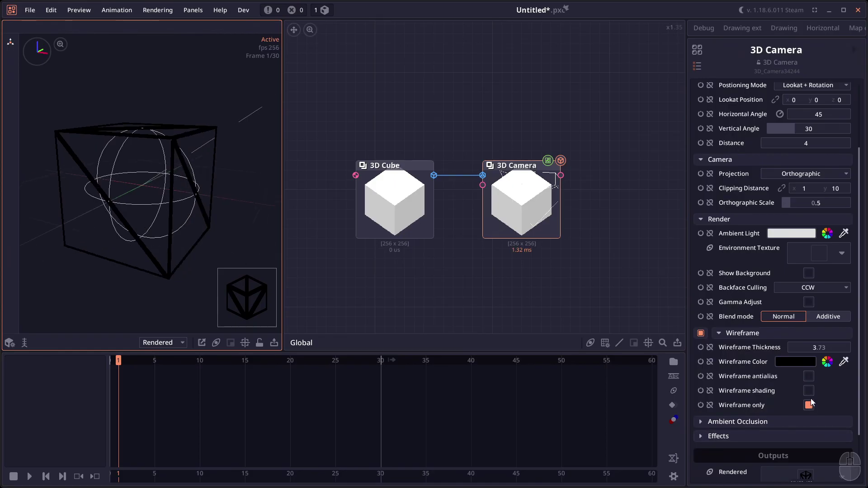
pyautogui.moveTo(160, 166); pyautogui.dragTo(172, 170)
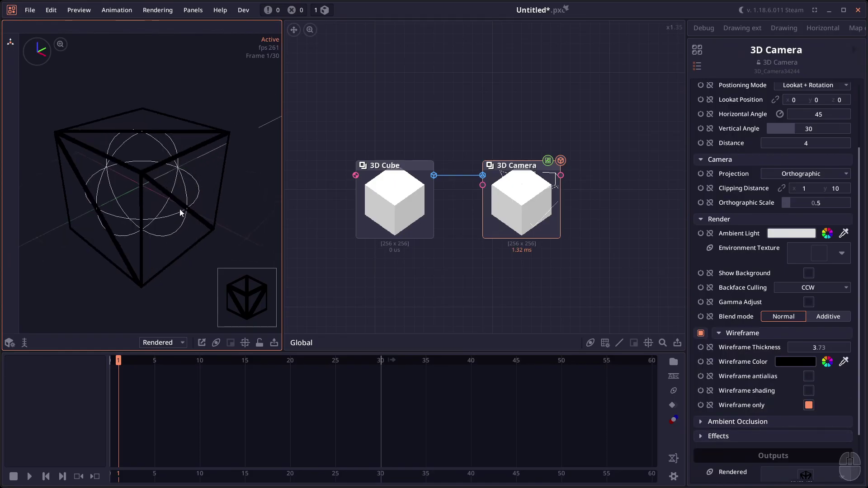
# Set Backface Culling to None so the wireframe cube's back edges show.
pyautogui.click(810, 288)
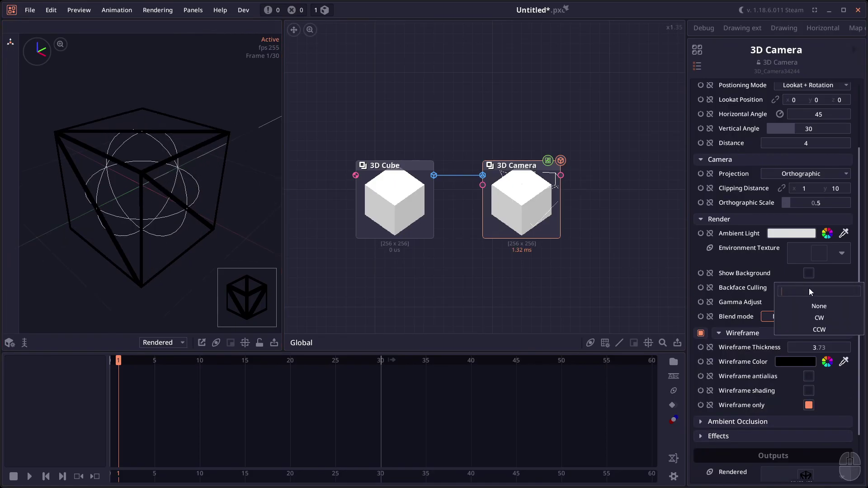
pyautogui.click(811, 302)
pyautogui.moveTo(90, 212); pyautogui.dragTo(102, 187)
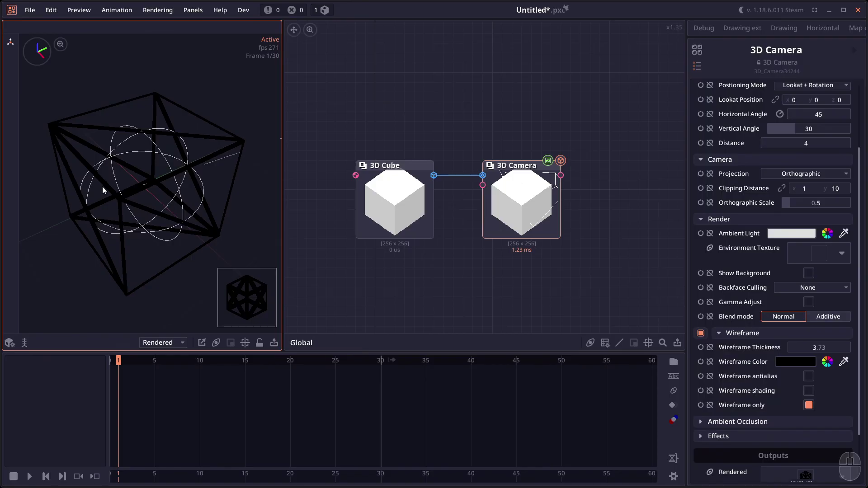
pyautogui.moveTo(102, 186); pyautogui.dragTo(135, 178)
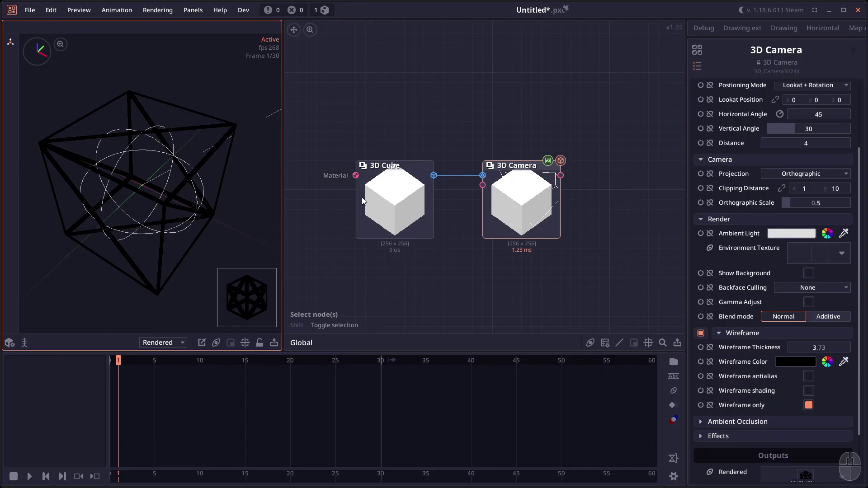
# Adjust the 3D preview wireframe thickness, then raise Region Fill random rotation to 7.5.
pyautogui.click(182, 167)
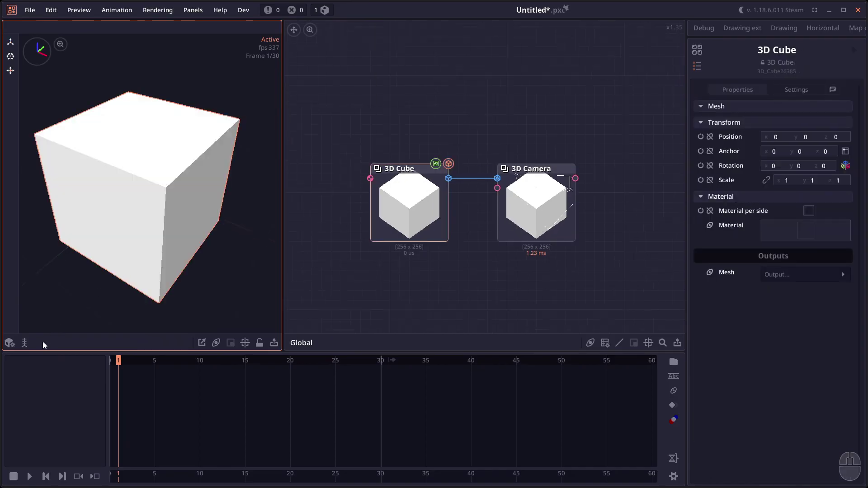
pyautogui.click(10, 344)
pyautogui.moveTo(422, 259); pyautogui.dragTo(416, 258)
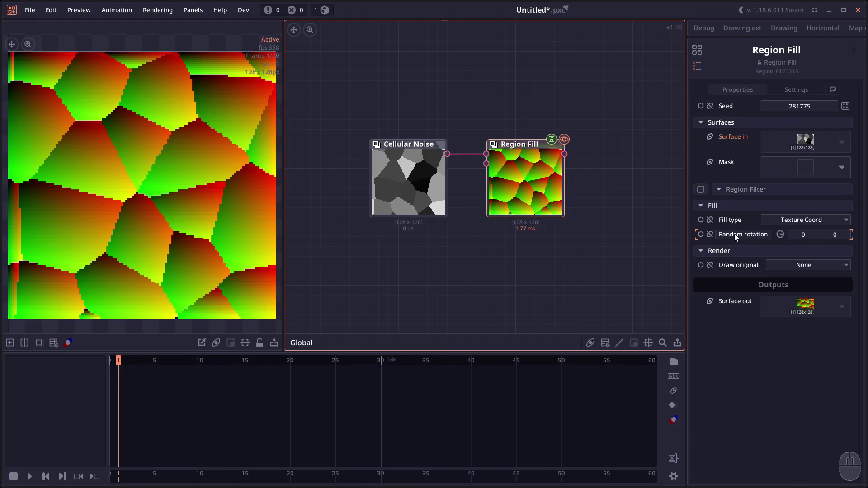
pyautogui.moveTo(835, 234); pyautogui.dragTo(849, 234)
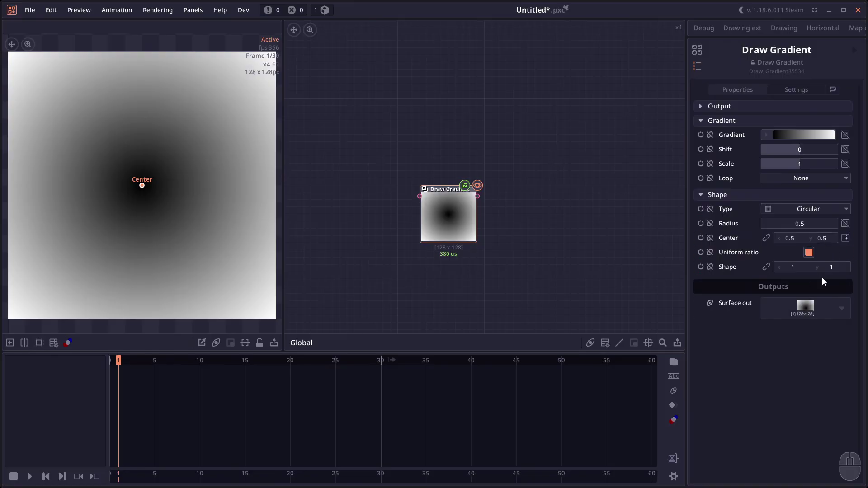
# Drag Draw Gradient's Shape y to 2.54 to stretch the circular gradient vertically.
pyautogui.moveTo(831, 267); pyautogui.dragTo(783, 267)
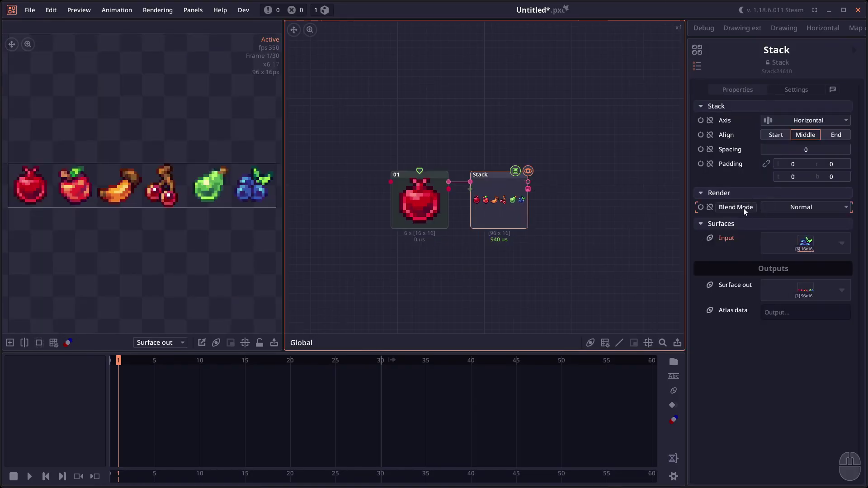
# Set the Stack node's Axis to On top, reposition it, and browse the Blend Mode list.
pyautogui.click(774, 121)
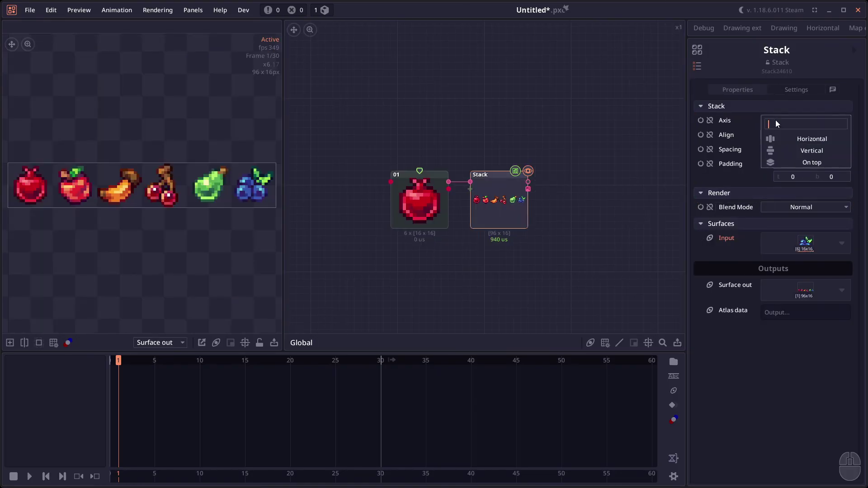
pyautogui.click(809, 165)
pyautogui.moveTo(492, 216); pyautogui.dragTo(489, 221)
pyautogui.click(810, 178)
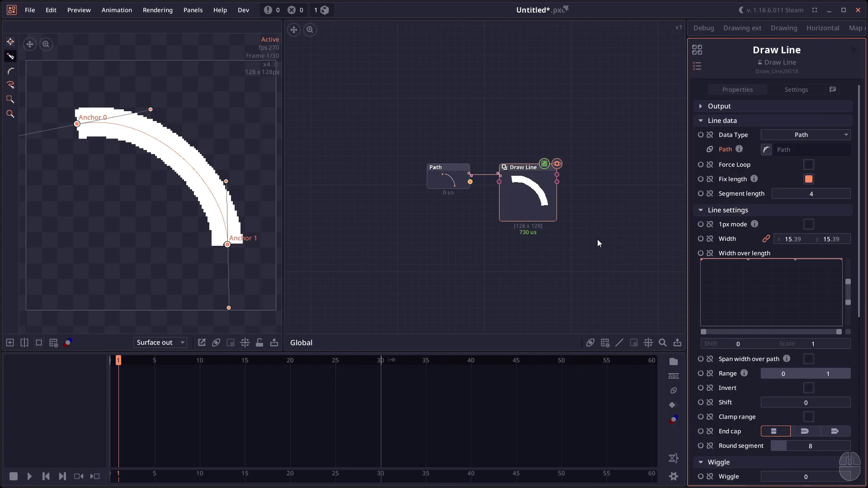
pyautogui.scroll(-5, 756, 305)
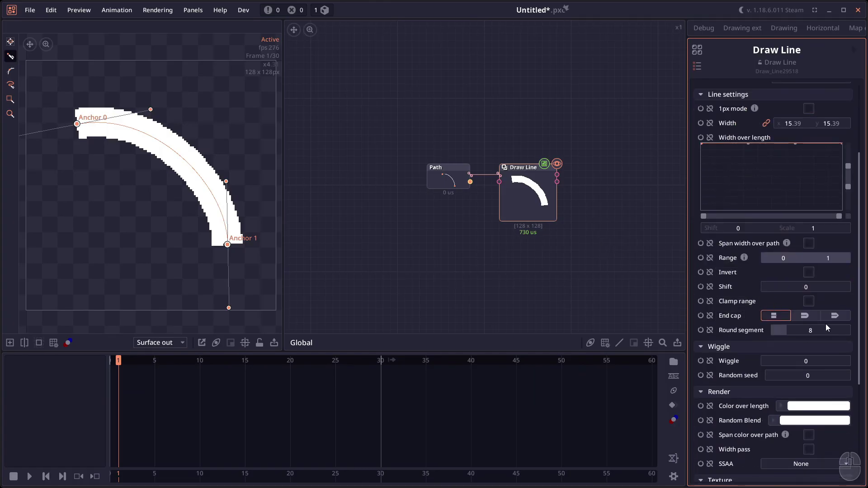
# Try round end caps on the arc, revert to flat, then settle on pointed end caps.
pyautogui.click(795, 315)
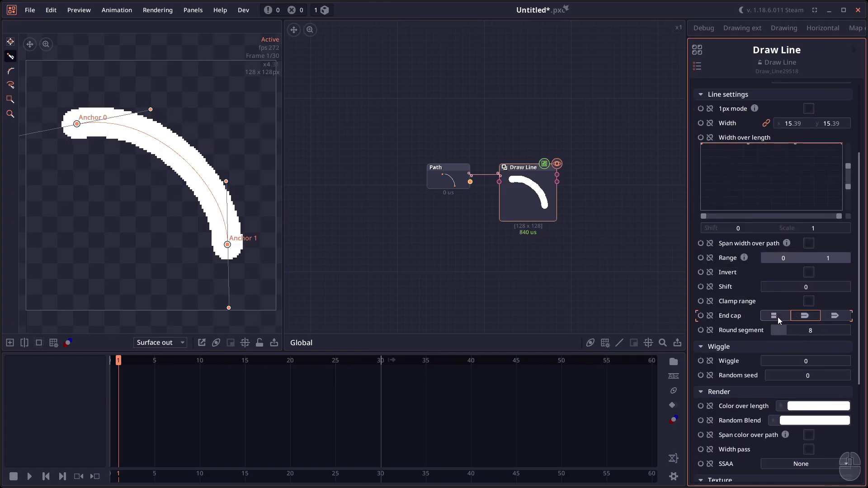
pyautogui.click(777, 318)
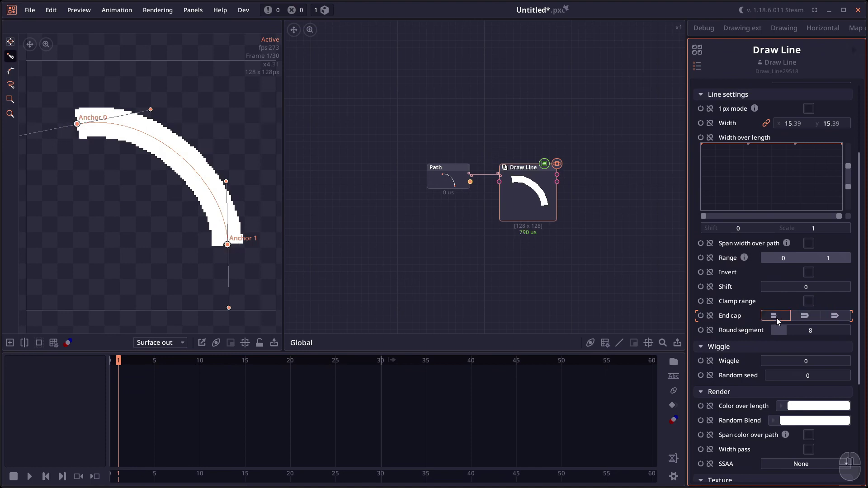
pyautogui.click(836, 317)
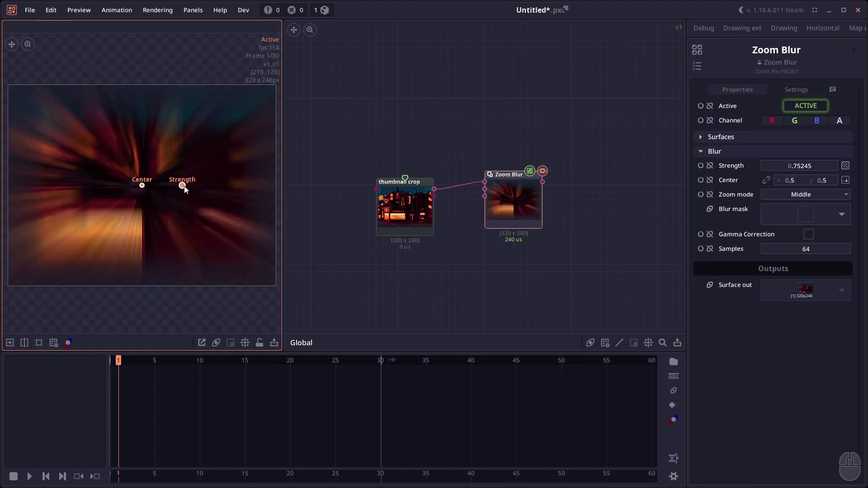
# Lower the Zoom Blur strength to about 0.57 and darken the shape colour to ADADAD.
pyautogui.moveTo(186, 186)
pyautogui.mouseDown()
pyautogui.moveTo(176, 190)
pyautogui.moveTo(188, 186)
pyautogui.mouseUp()
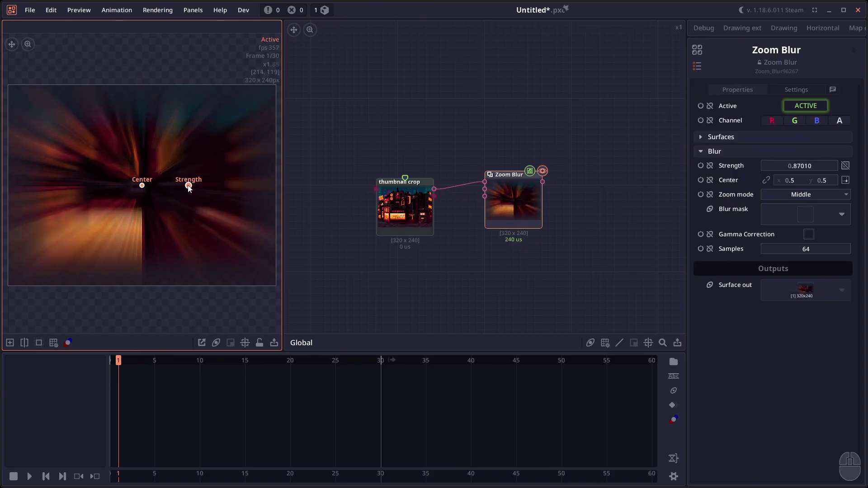
pyautogui.moveTo(189, 185)
pyautogui.mouseDown()
pyautogui.moveTo(229, 181)
pyautogui.moveTo(155, 183)
pyautogui.moveTo(172, 186)
pyautogui.mouseUp()
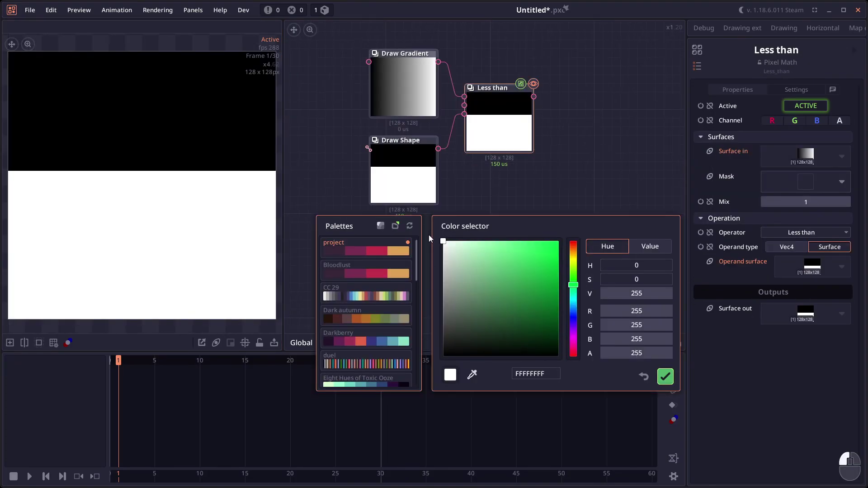
pyautogui.moveTo(429, 240); pyautogui.dragTo(425, 324)
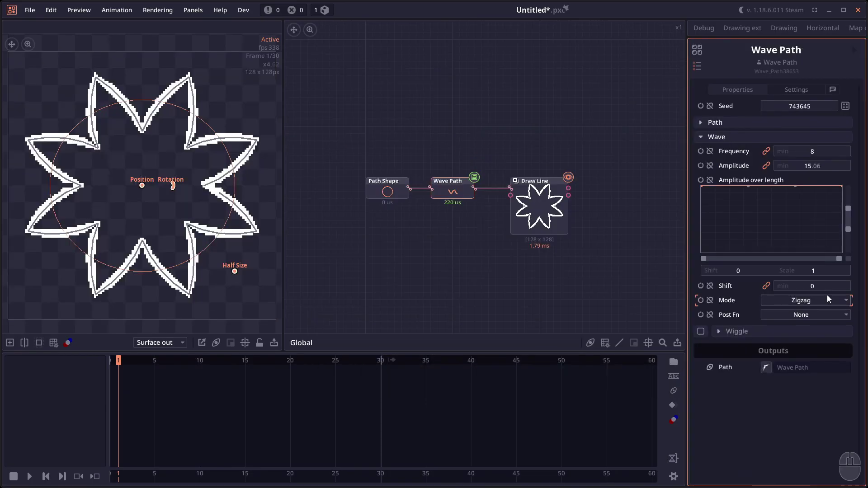
# Switch the Wave Path mode to Square and set Post Fn to Clamp for a four-lobed outline.
pyautogui.click(827, 301)
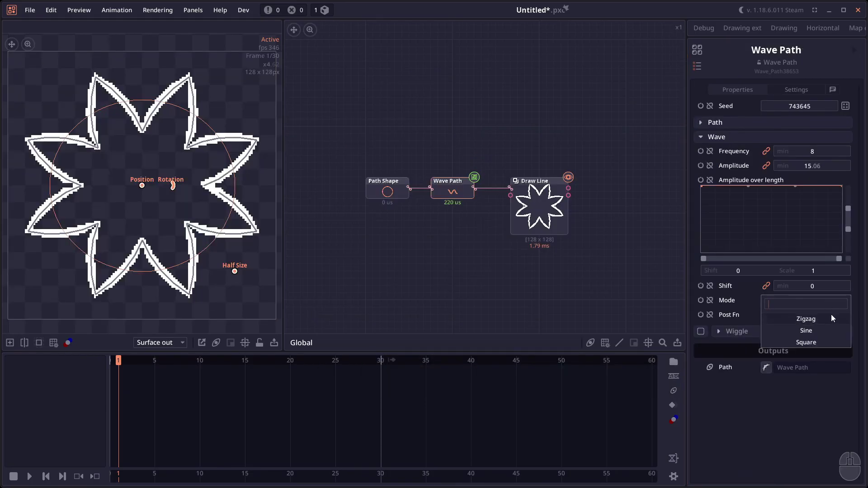
pyautogui.click(829, 342)
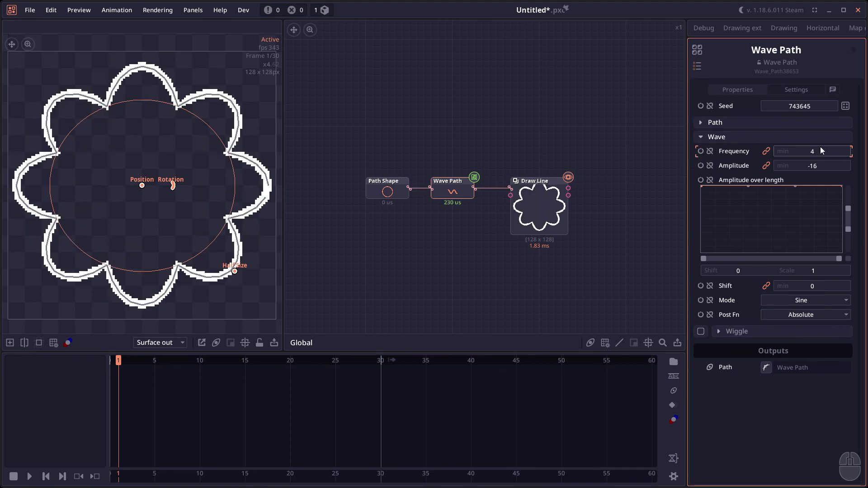
pyautogui.scroll(-1, 203, 212)
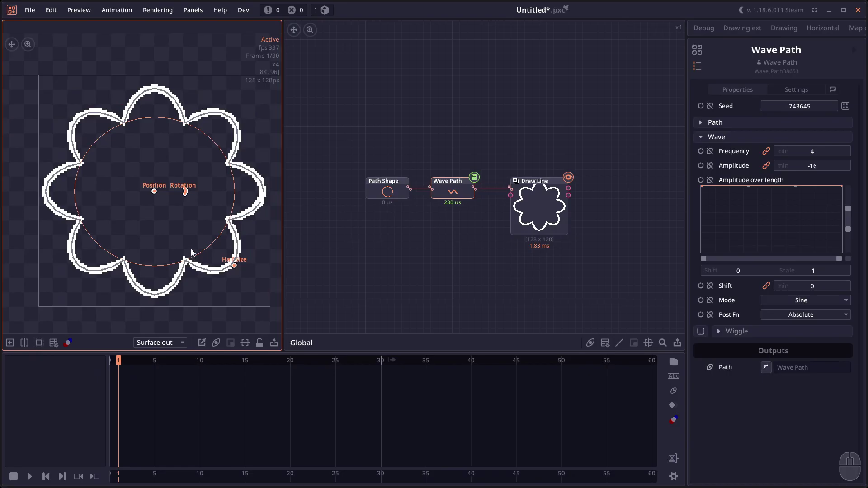
pyautogui.click(785, 313)
pyautogui.click(800, 355)
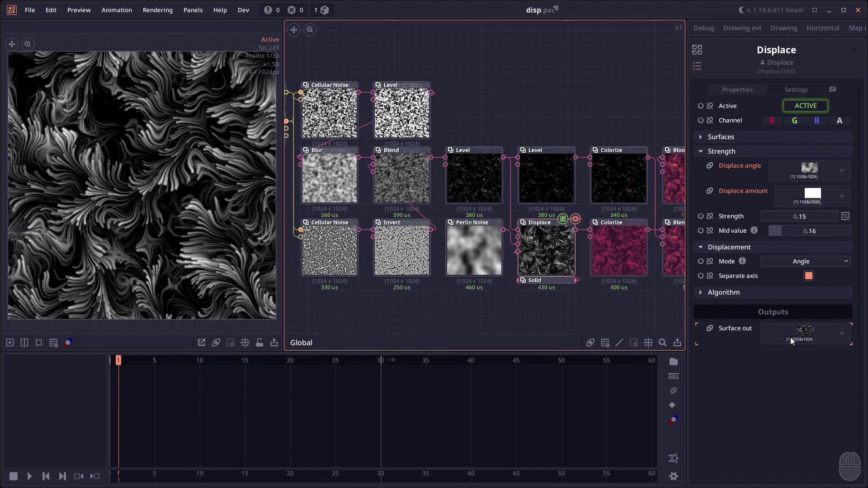
# Expand the Displace node's Algorithm section to show the Iterate info, then fit all nodes in view.
pyautogui.click(738, 296)
pyautogui.moveTo(745, 309)
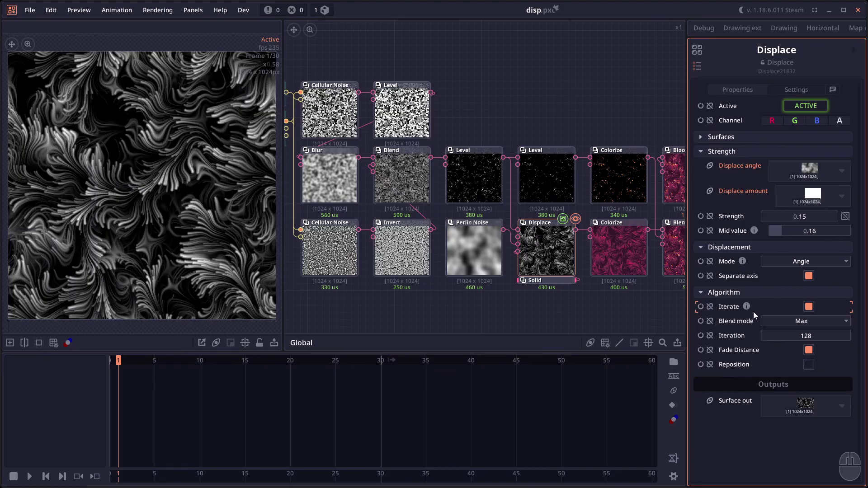
pyautogui.click(533, 291)
pyautogui.press('f')
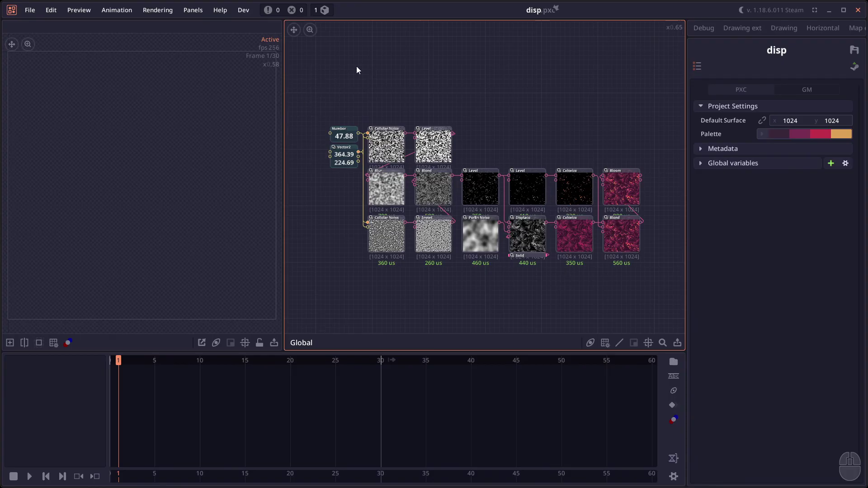
# Auto-organize all 17 nodes with wider horizontal padding, vertical padding about 90.73, and grid snapping off.
pyautogui.moveTo(356, 69); pyautogui.dragTo(642, 262)
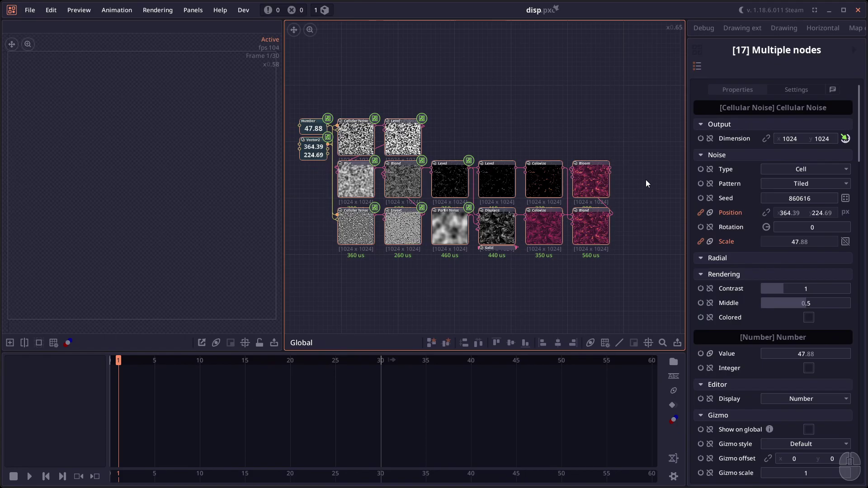
pyautogui.hotkey('ctrl', 'l')
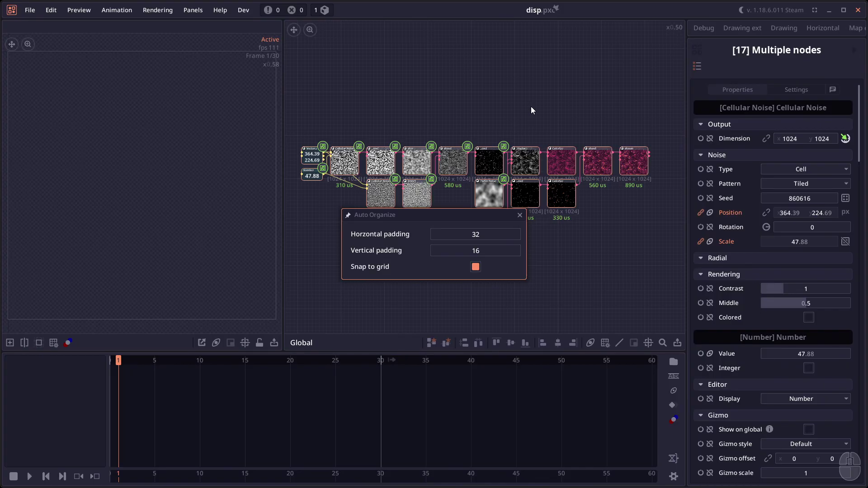
pyautogui.moveTo(434, 215); pyautogui.dragTo(431, 259)
pyautogui.moveTo(474, 279); pyautogui.dragTo(511, 295)
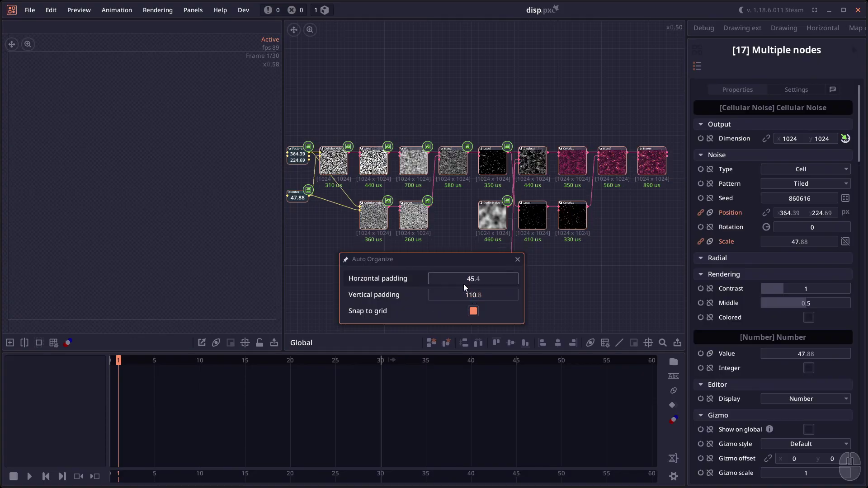
pyautogui.click(473, 311)
pyautogui.moveTo(477, 295); pyautogui.dragTo(466, 295)
pyautogui.click(590, 255)
pyautogui.hotkey('ctrl', 'a')
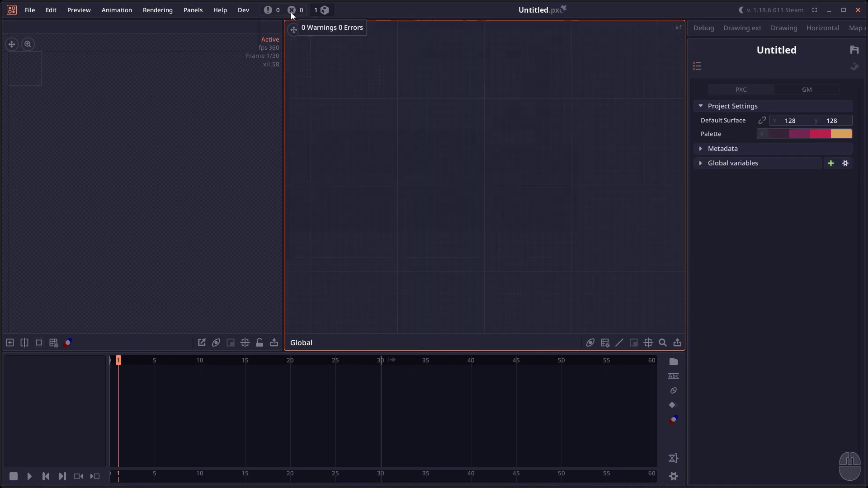
# Bring up the notifications log, move and resize it, then close it.
pyautogui.click(291, 10)
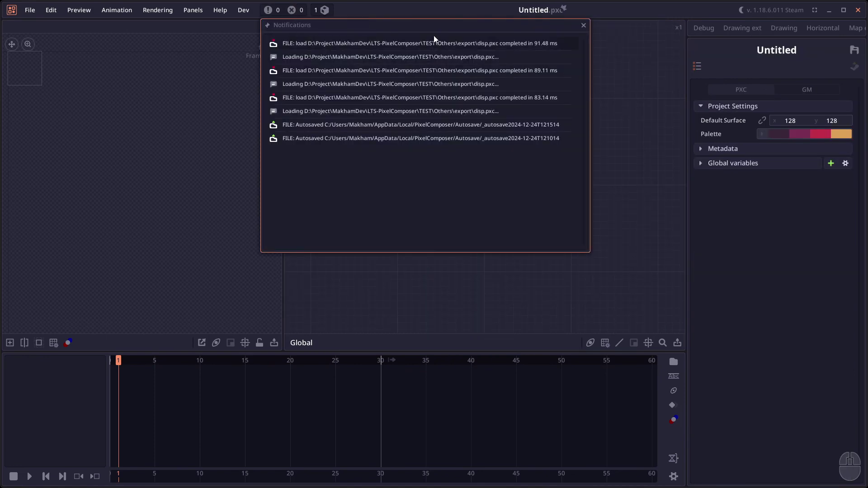
pyautogui.moveTo(479, 85); pyautogui.dragTo(496, 105)
pyautogui.moveTo(650, 326); pyautogui.dragTo(728, 283)
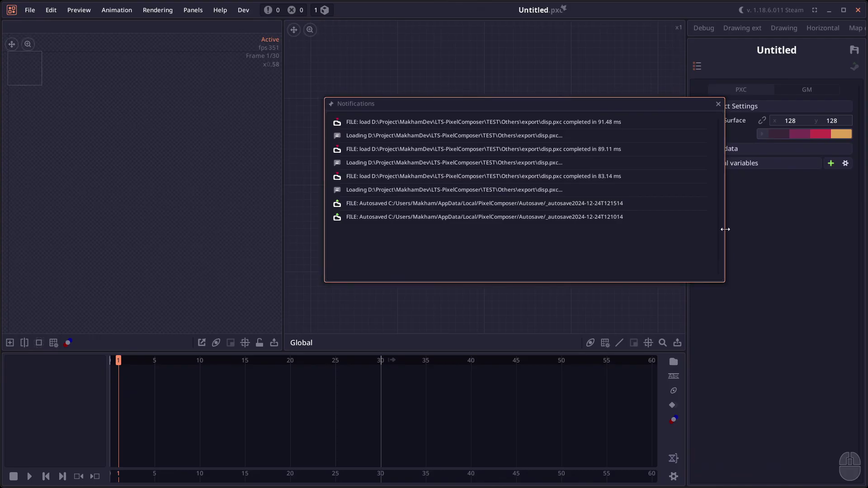
pyautogui.moveTo(724, 282); pyautogui.dragTo(722, 328)
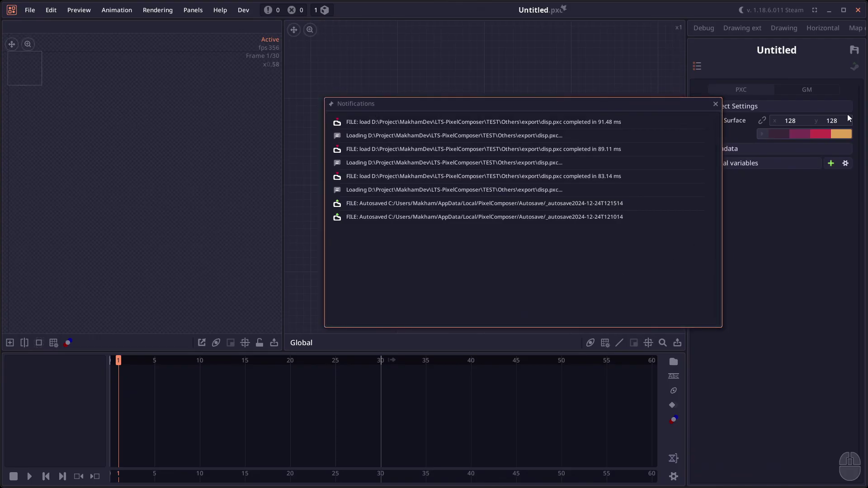
pyautogui.moveTo(323, 104); pyautogui.dragTo(384, 83)
pyautogui.click(715, 89)
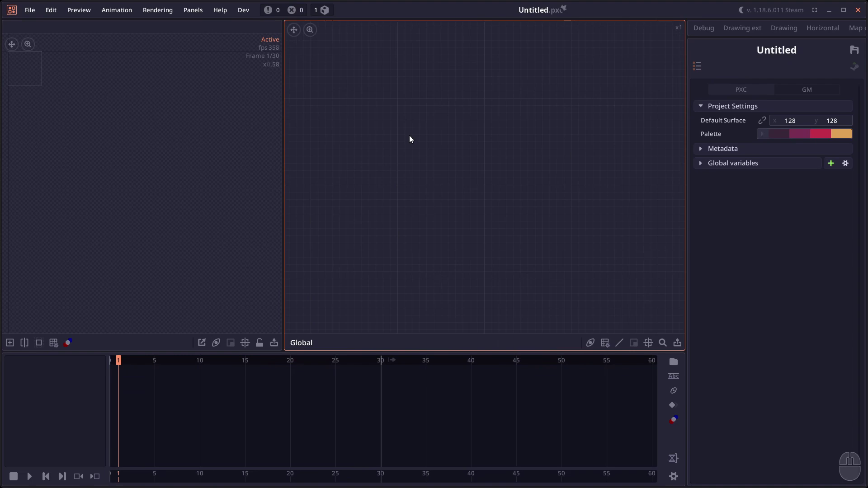
# Expand the project Metadata and open the GM tab listing tilemap's sprites, tilesets and Room1.
pyautogui.click(756, 261)
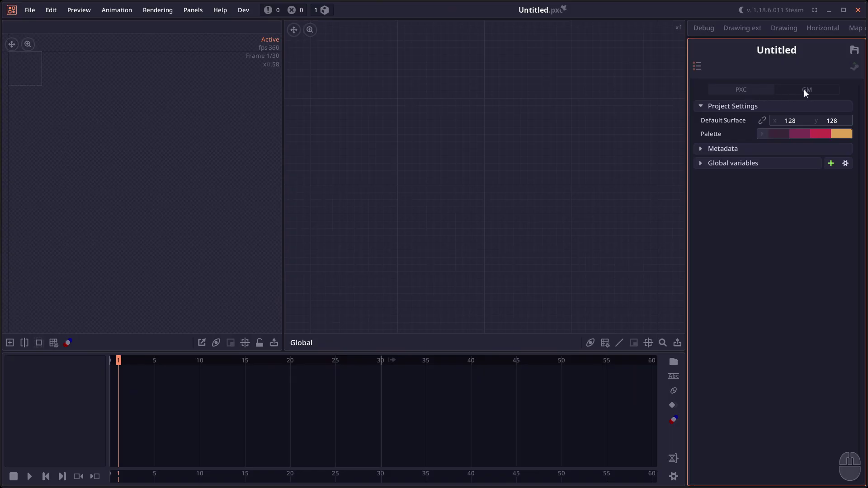
pyautogui.click(722, 162)
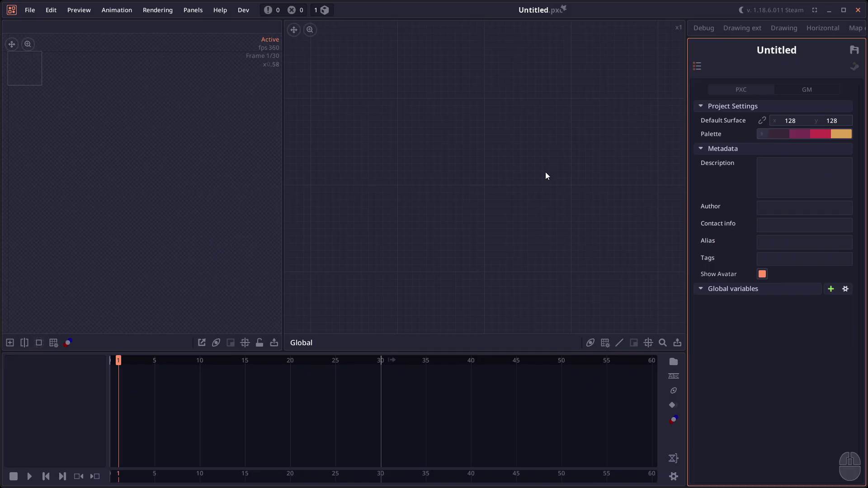
pyautogui.click(804, 92)
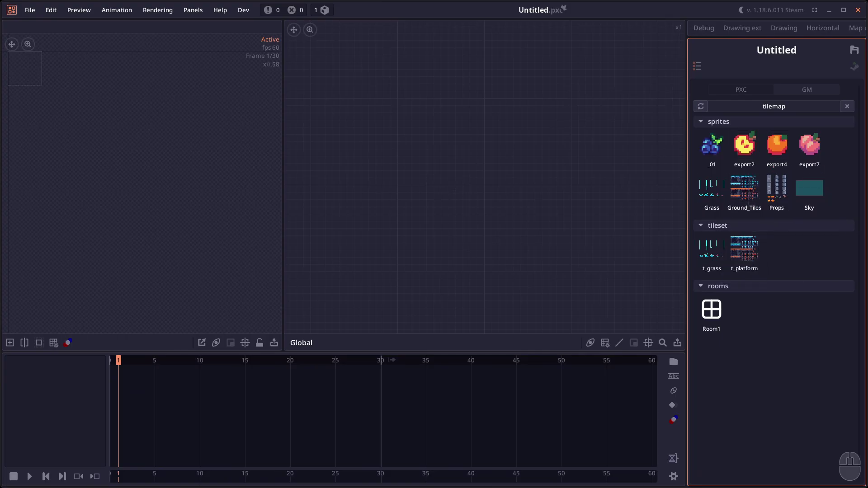
# Add Room1 as a room node and override its Tiles_2 layer's tile data.
pyautogui.moveTo(711, 309); pyautogui.dragTo(474, 217)
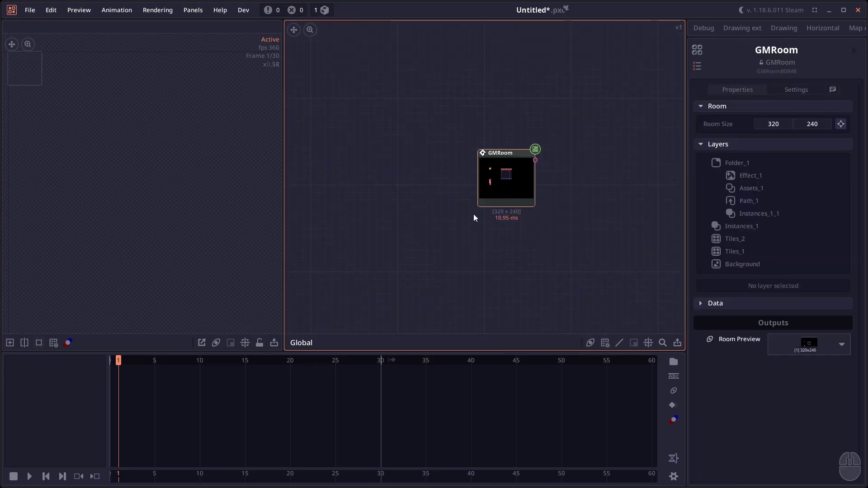
pyautogui.click(735, 238)
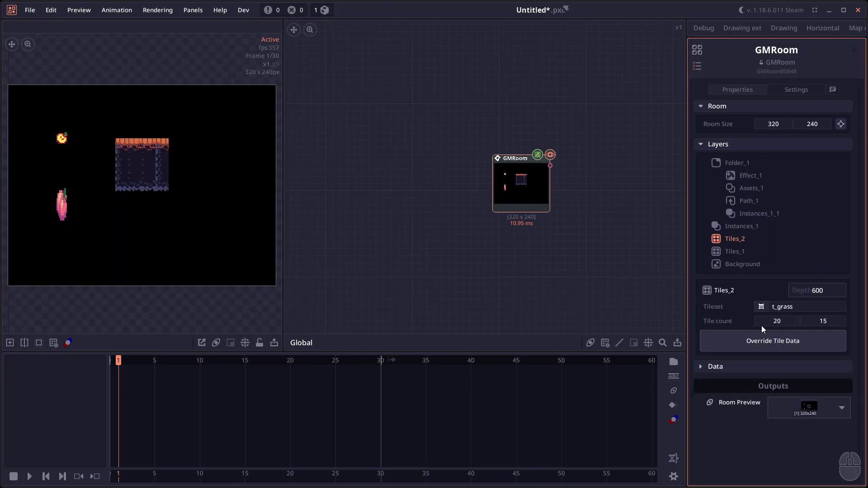
pyautogui.click(796, 348)
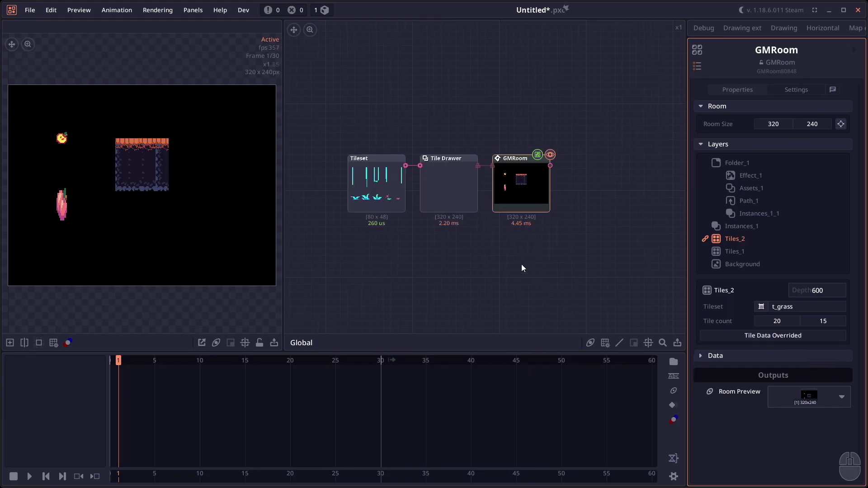
# Paint rows of teal grass tiles into the room with the Tile Drawer's Pencil.
pyautogui.click(477, 207)
pyautogui.click(10, 42)
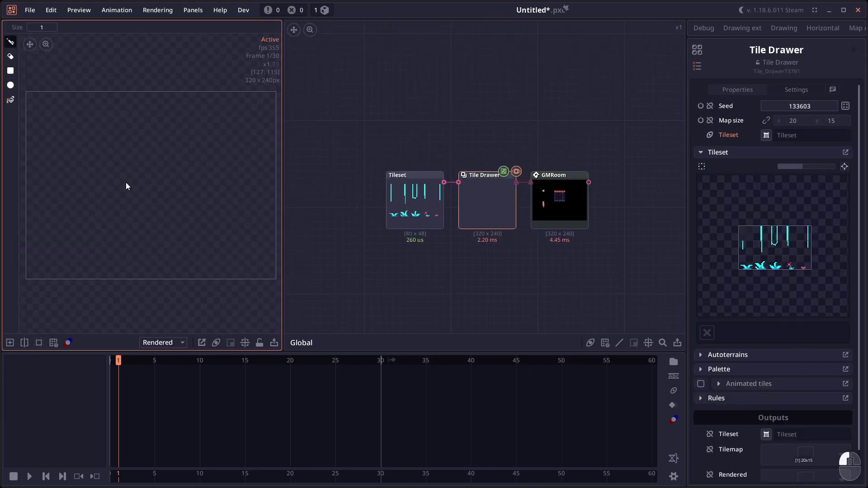
pyautogui.click(549, 208)
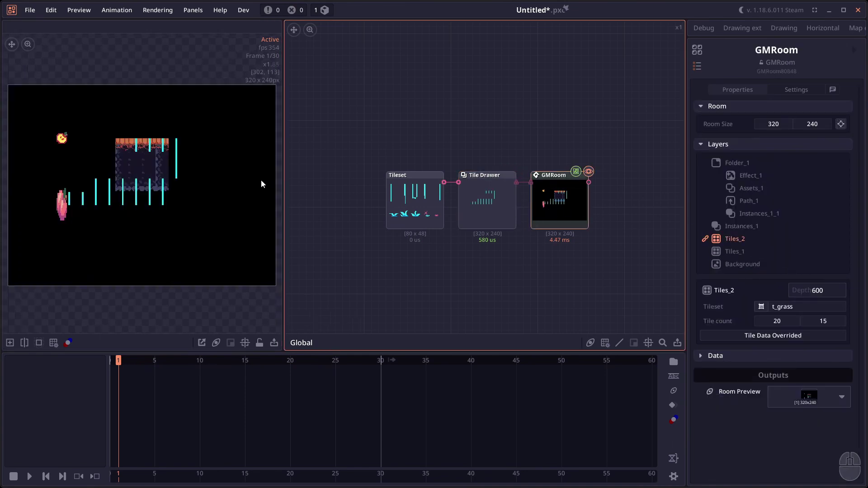
pyautogui.click(459, 210)
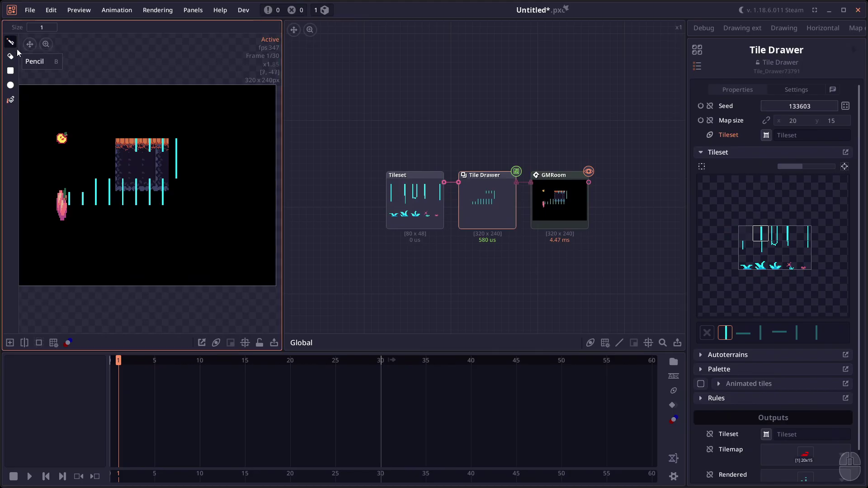
pyautogui.moveTo(230, 199); pyautogui.dragTo(170, 213)
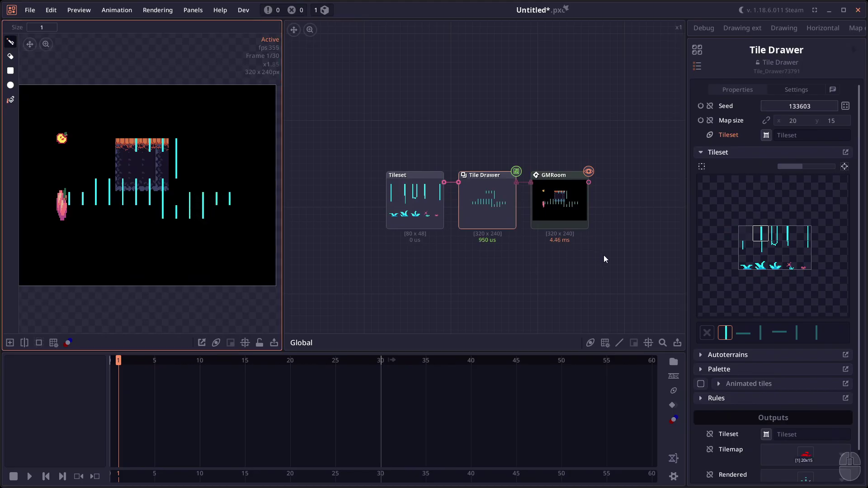
pyautogui.scroll(-2, 604, 255)
pyautogui.click(563, 203)
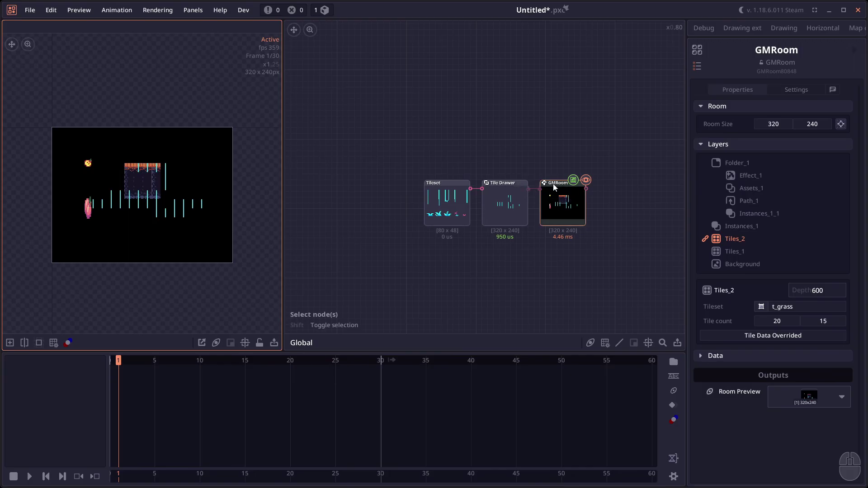
# Resize the room bounds from both corners to 507 by 437.
pyautogui.scroll(2, 554, 186)
pyautogui.click(842, 124)
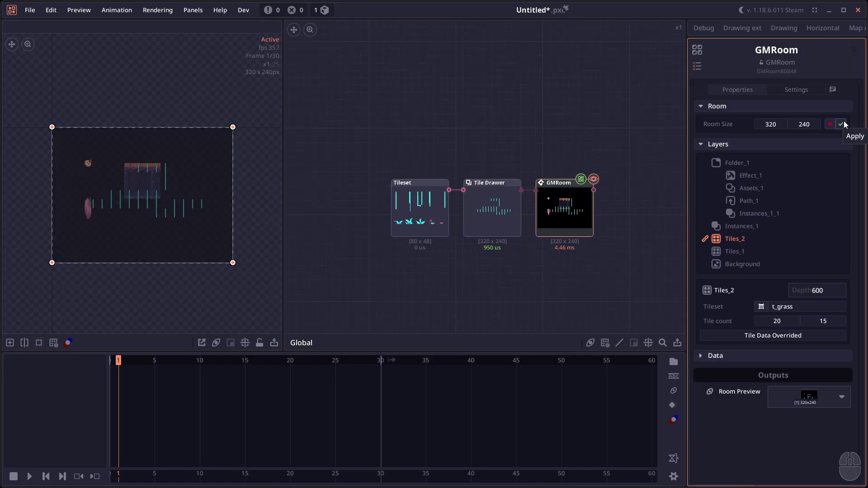
pyautogui.scroll(-2, 182, 187)
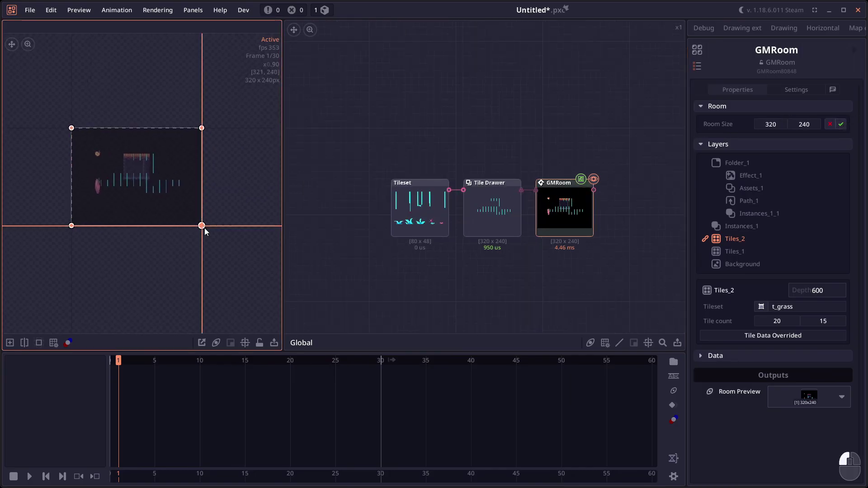
pyautogui.moveTo(203, 227); pyautogui.dragTo(248, 272)
pyautogui.moveTo(77, 139); pyautogui.dragTo(33, 71)
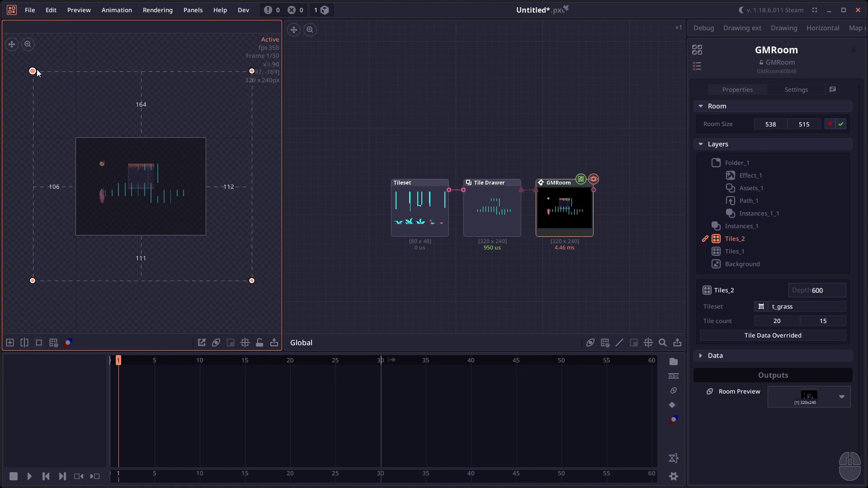
pyautogui.moveTo(32, 71); pyautogui.dragTo(45, 103)
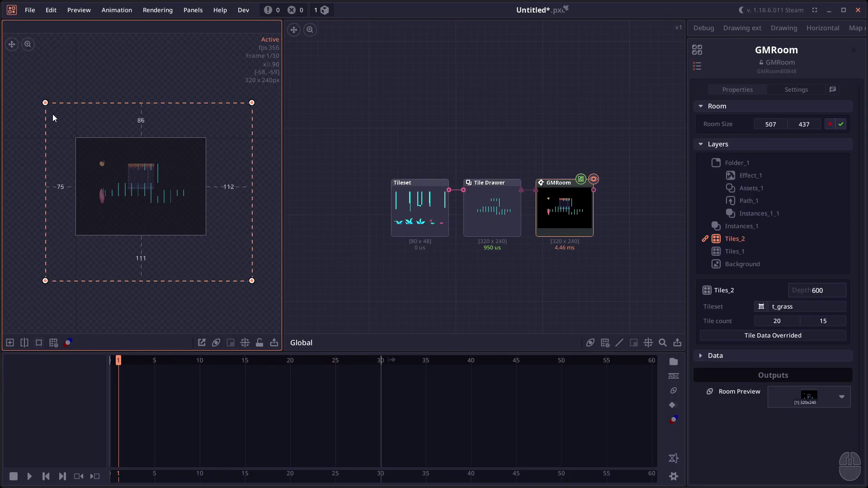
# Shift the room bounds up and left around the content, then enable the preview grid.
pyautogui.moveTo(53, 115); pyautogui.dragTo(110, 129)
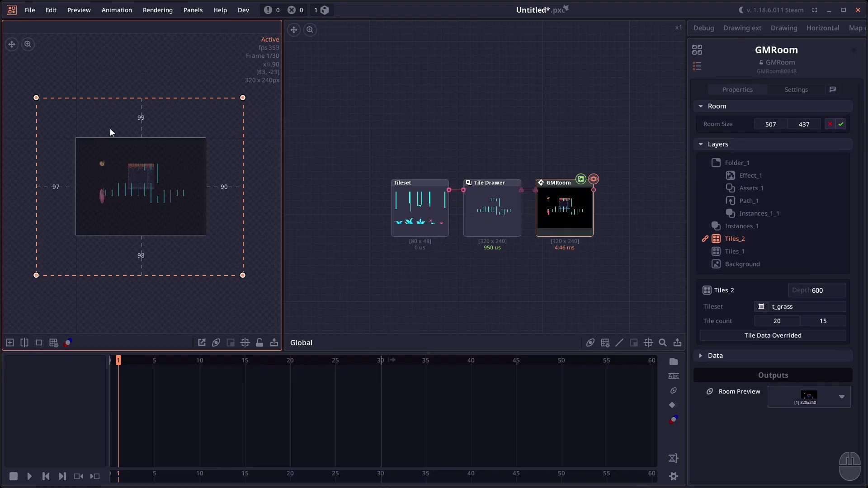
pyautogui.moveTo(110, 128)
pyautogui.mouseDown()
pyautogui.moveTo(98, 140)
pyautogui.moveTo(105, 128)
pyautogui.mouseUp()
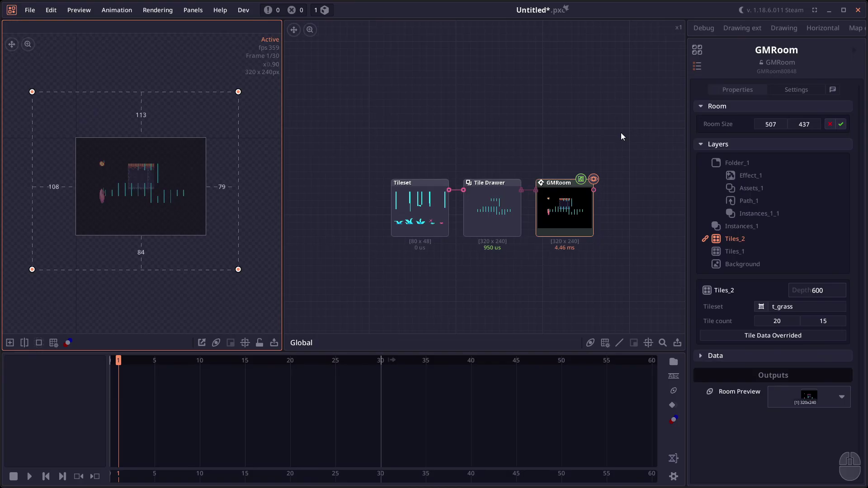
pyautogui.click(53, 343)
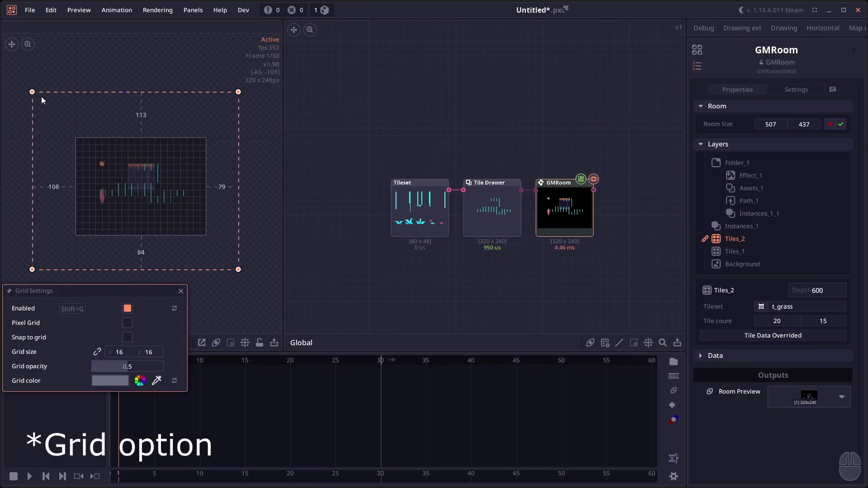
# Snap the room's top-left corner to the grid and apply the 464 by 416 room size.
pyautogui.moveTo(36, 97)
pyautogui.mouseDown()
pyautogui.moveTo(67, 91)
pyautogui.moveTo(35, 113)
pyautogui.moveTo(23, 90)
pyautogui.moveTo(48, 106)
pyautogui.mouseUp()
pyautogui.click(841, 125)
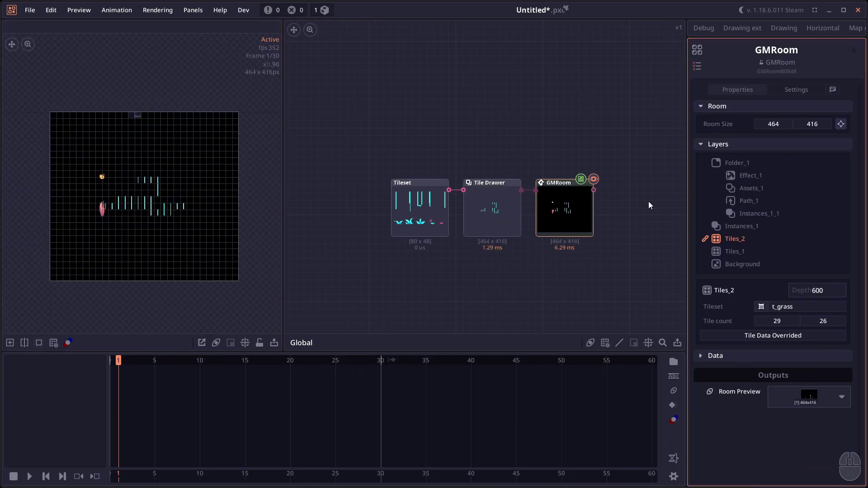
pyautogui.scroll(2, 186, 201)
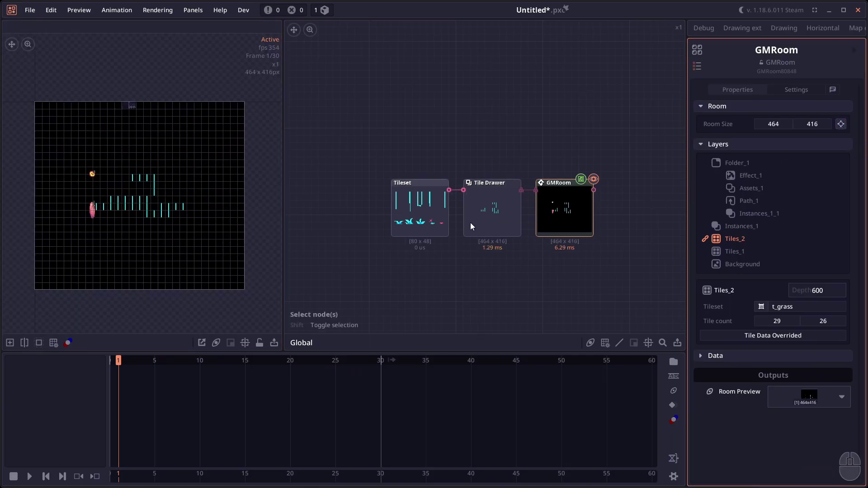
pyautogui.click(550, 220)
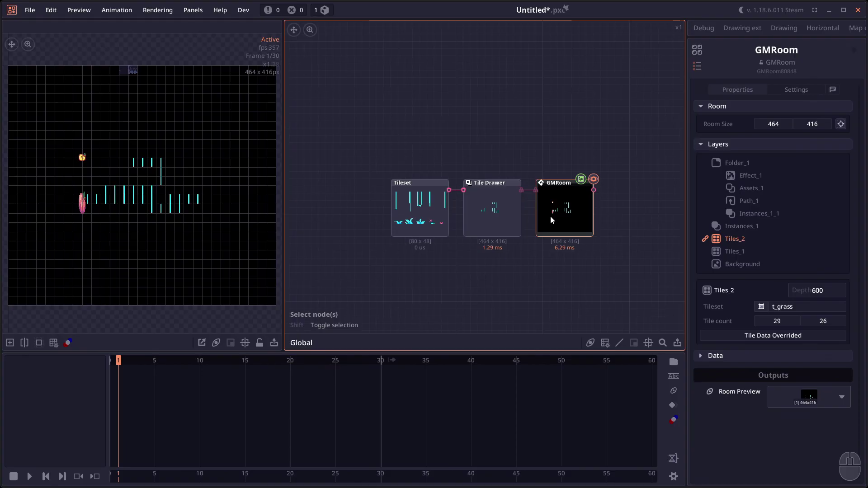
pyautogui.scroll(-2, 550, 216)
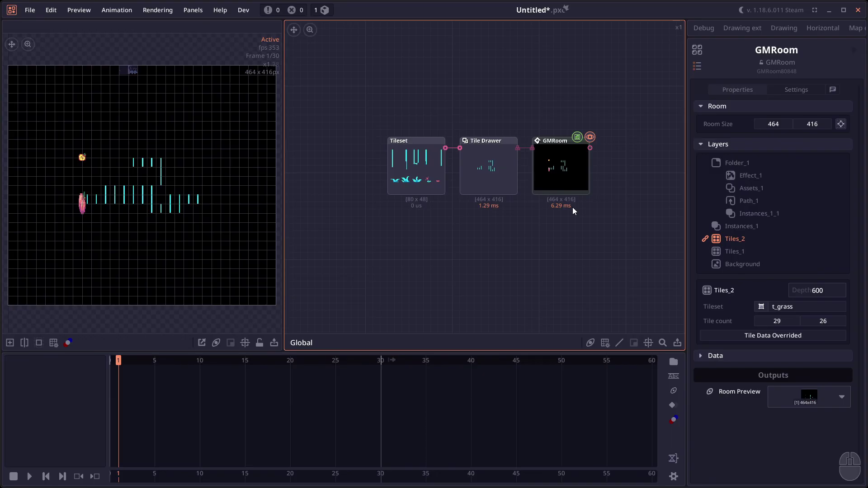
# Save the project with Ctrl+S.
pyautogui.hotkey('ctrl', 's')
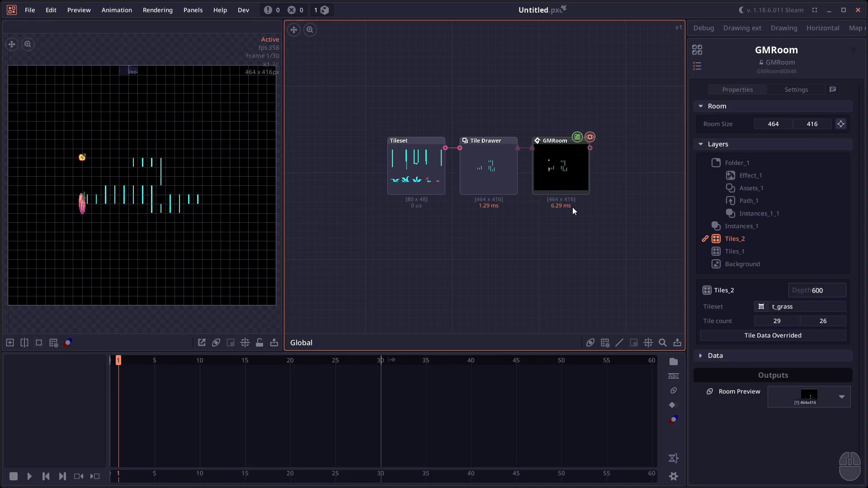